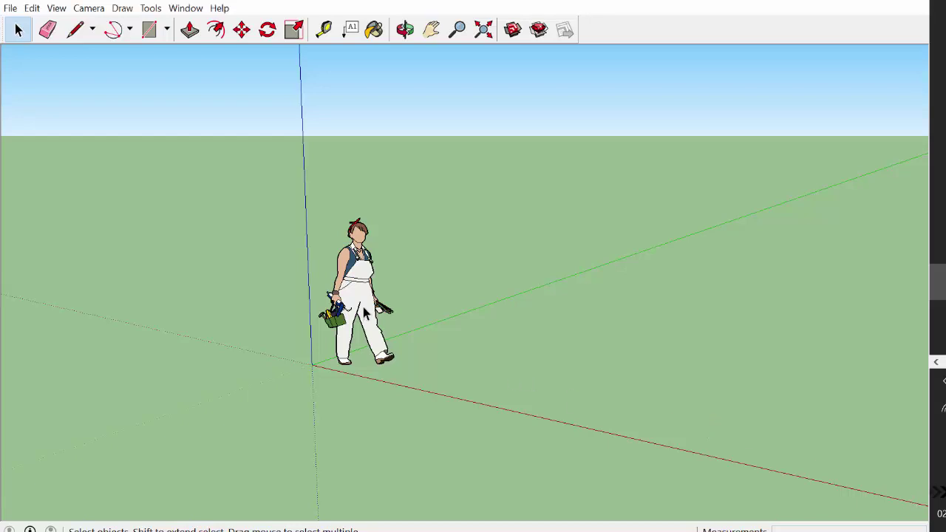
Zoom out and pan the view left of the origin, then open the Shapes list
{"action": "left_click", "coordinate": [459, 29]}
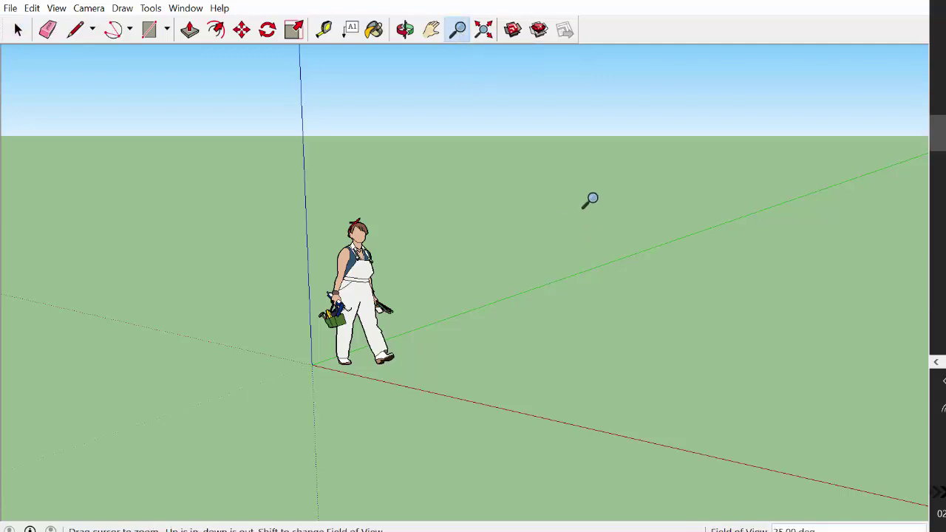
{"action": "left_click_drag", "start_coordinate": [590, 200], "coordinate": [326, 527]}
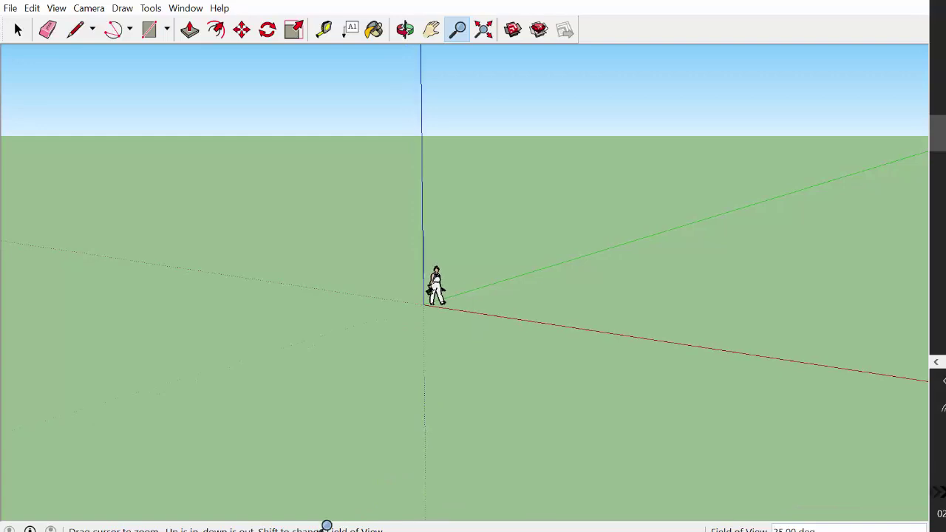
{"action": "left_click", "coordinate": [433, 31]}
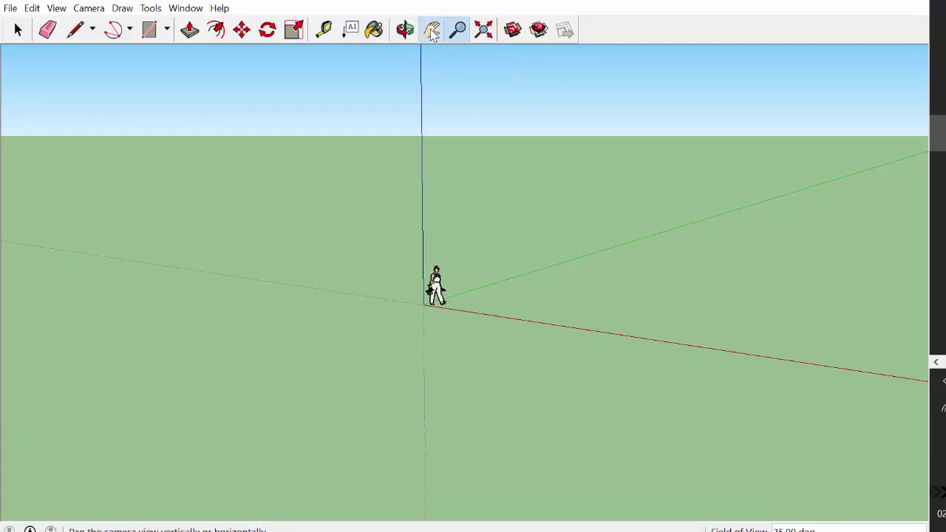
{"action": "left_click_drag", "start_coordinate": [510, 235], "coordinate": [264, 231]}
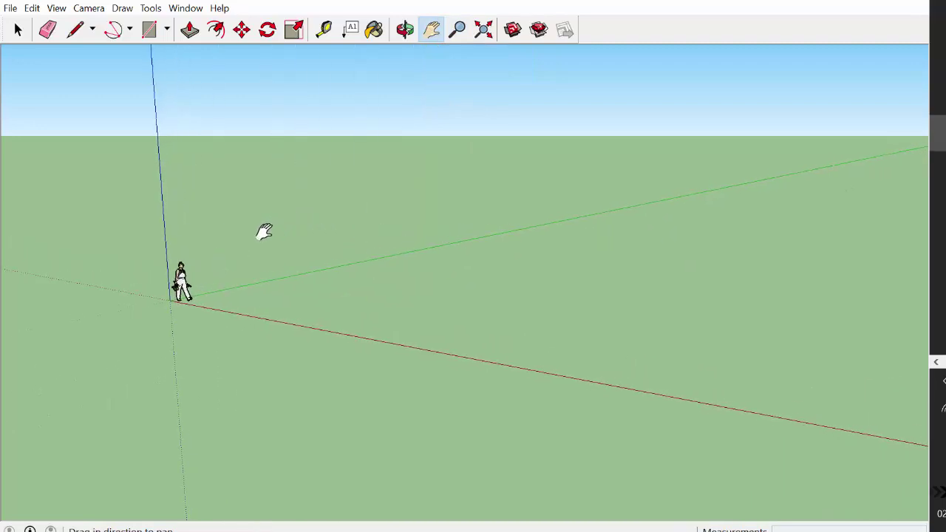
{"action": "left_click", "coordinate": [167, 31]}
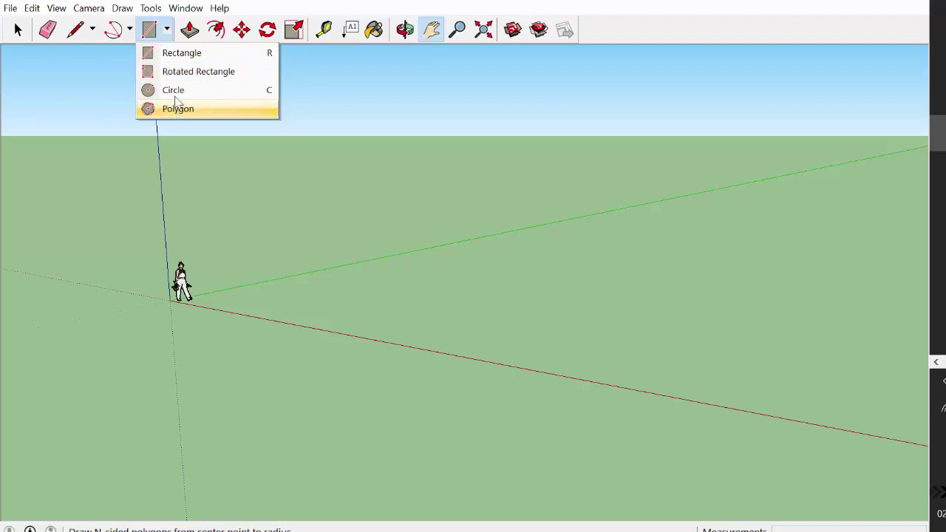
Draw a ground rectangle from the origin and push/pull it up into a box
{"action": "left_click", "coordinate": [178, 53]}
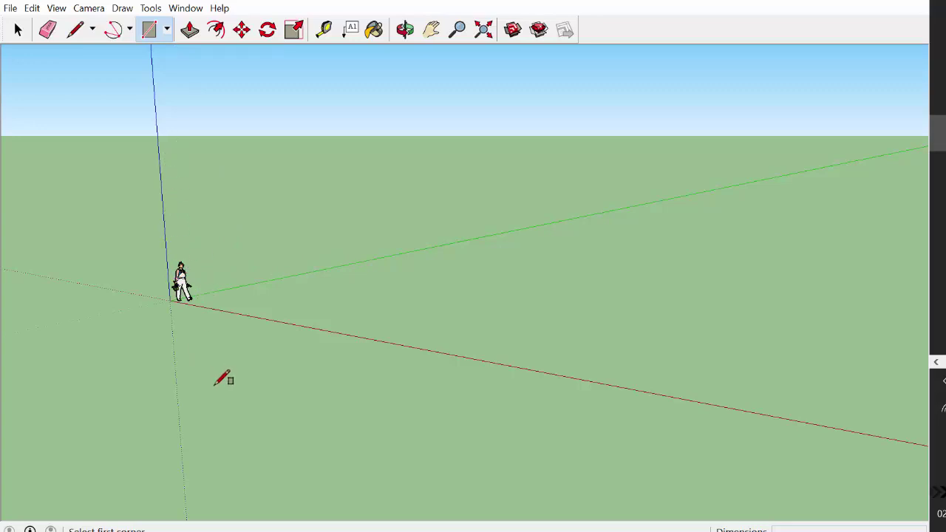
{"action": "left_click", "coordinate": [130, 289]}
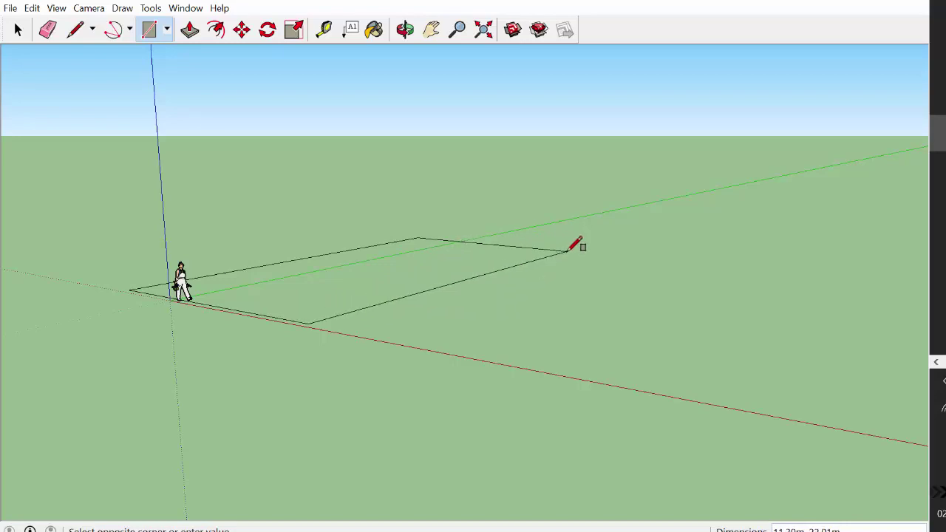
{"action": "left_click", "coordinate": [569, 250]}
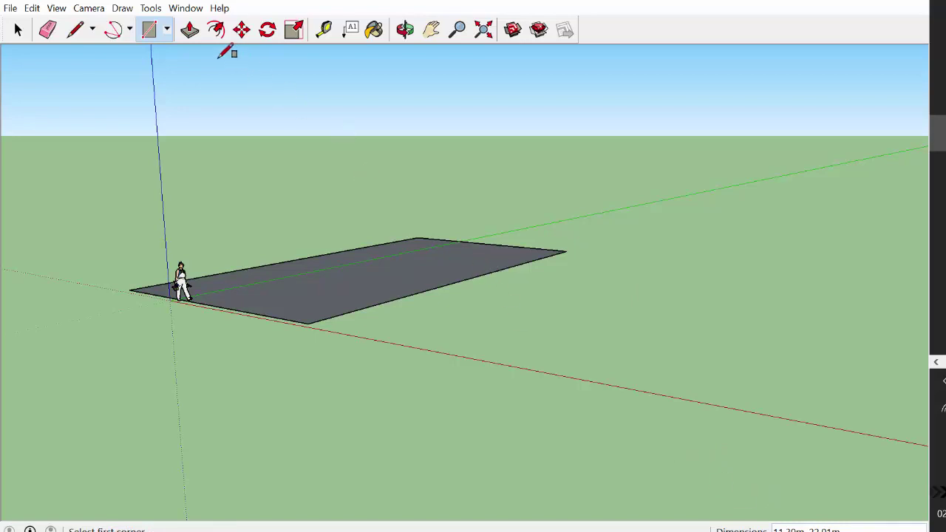
{"action": "left_click", "coordinate": [190, 33]}
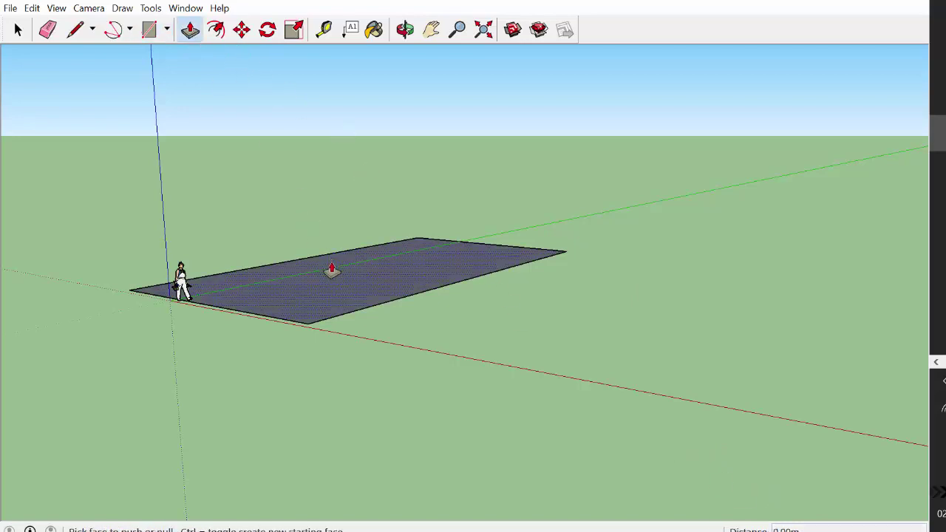
{"action": "left_click_drag", "start_coordinate": [339, 285], "coordinate": [333, 215]}
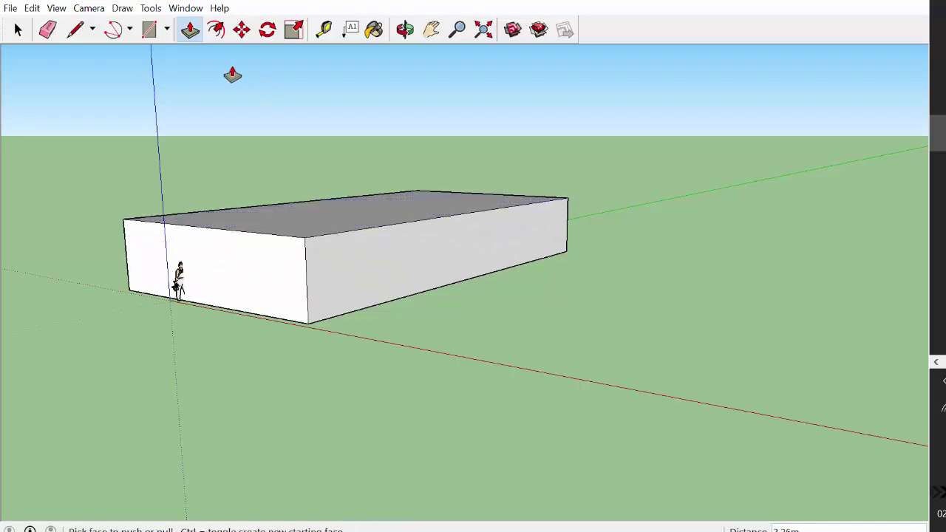
Orbit to a high angle looking down onto the box's top, with the Line tool ready
{"action": "left_click", "coordinate": [405, 30]}
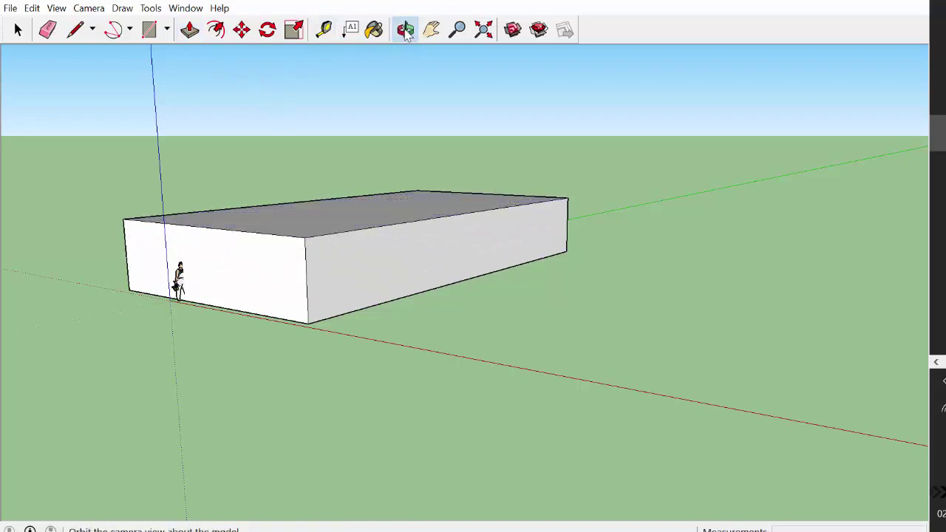
{"action": "scroll", "coordinate": [233, 338], "scroll_direction": "up", "scroll_amount": 2}
{"action": "scroll", "coordinate": [233, 337], "scroll_direction": "down", "scroll_amount": 1}
{"action": "scroll", "coordinate": [234, 338], "scroll_direction": "down", "scroll_amount": 2}
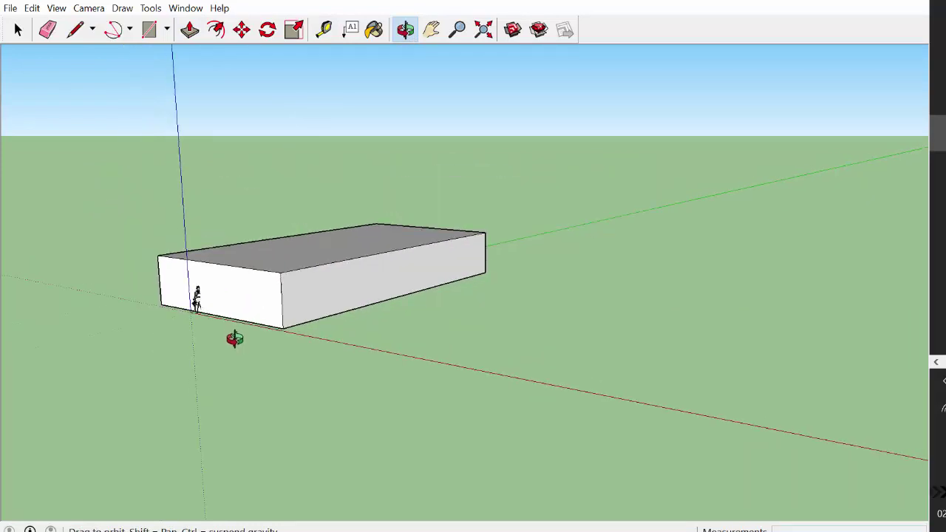
{"action": "left_click_drag", "start_coordinate": [234, 338], "coordinate": [256, 264]}
{"action": "left_click_drag", "start_coordinate": [447, 229], "coordinate": [585, 427]}
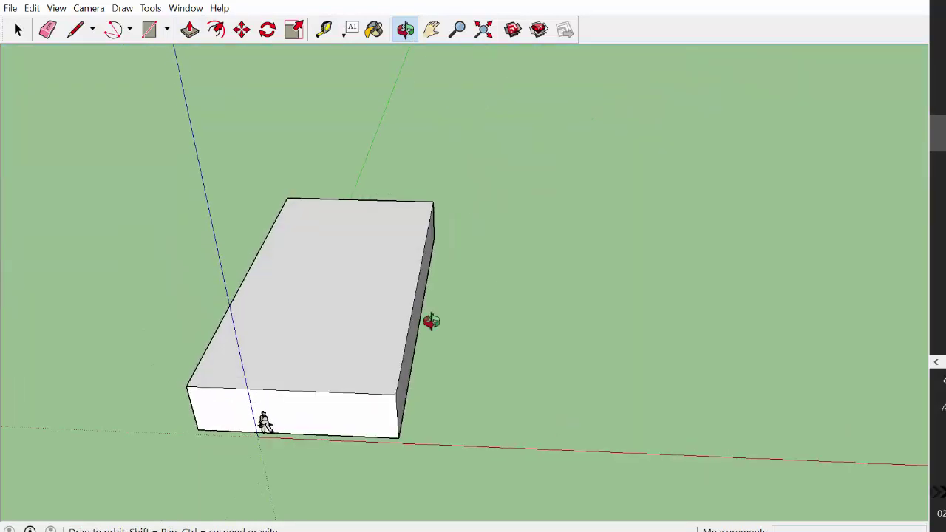
{"action": "left_click", "coordinate": [77, 31]}
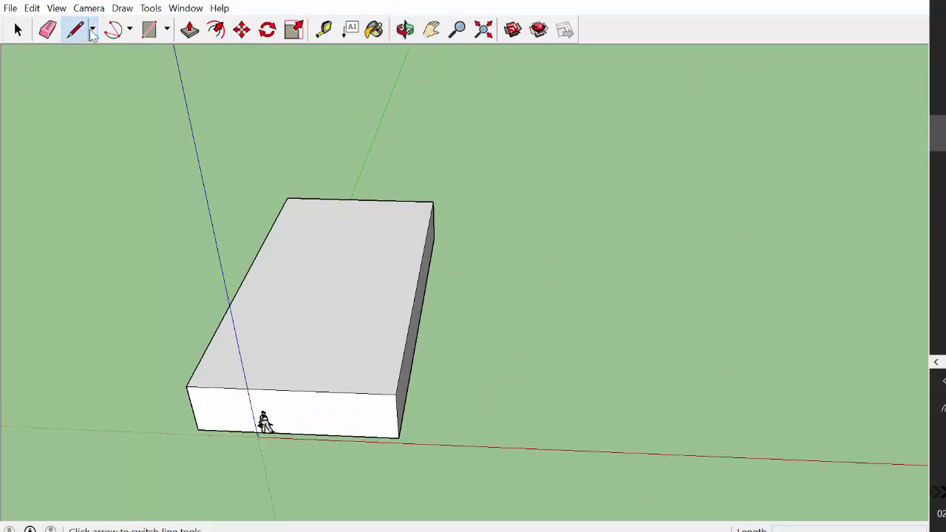
{"action": "left_click", "coordinate": [93, 31]}
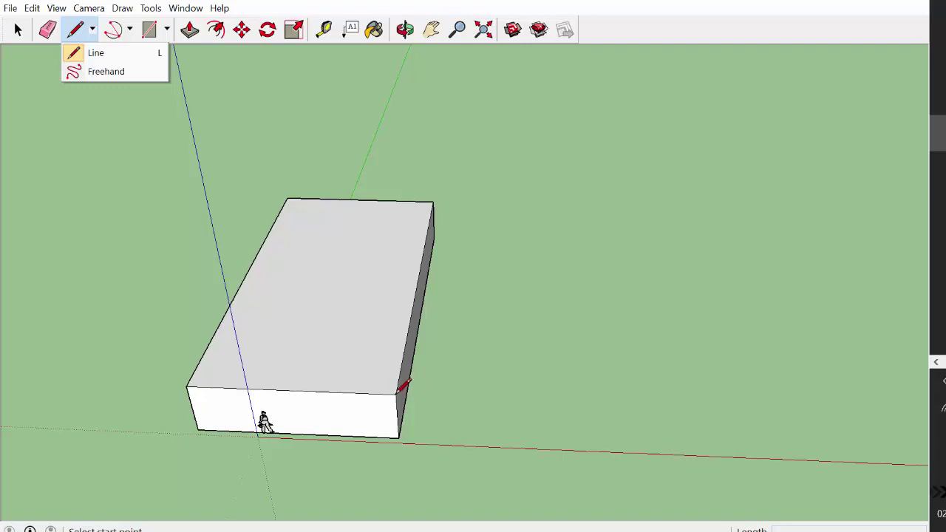
Draw a midpoint-to-midpoint line across the box top and lift it into a roof ridge
{"action": "left_click", "coordinate": [288, 390]}
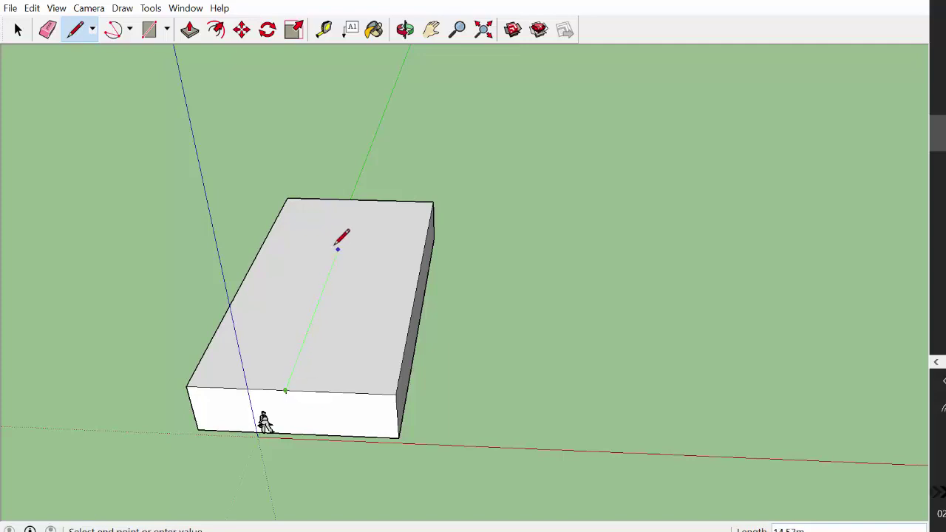
{"action": "left_click", "coordinate": [360, 199]}
{"action": "left_click", "coordinate": [357, 198]}
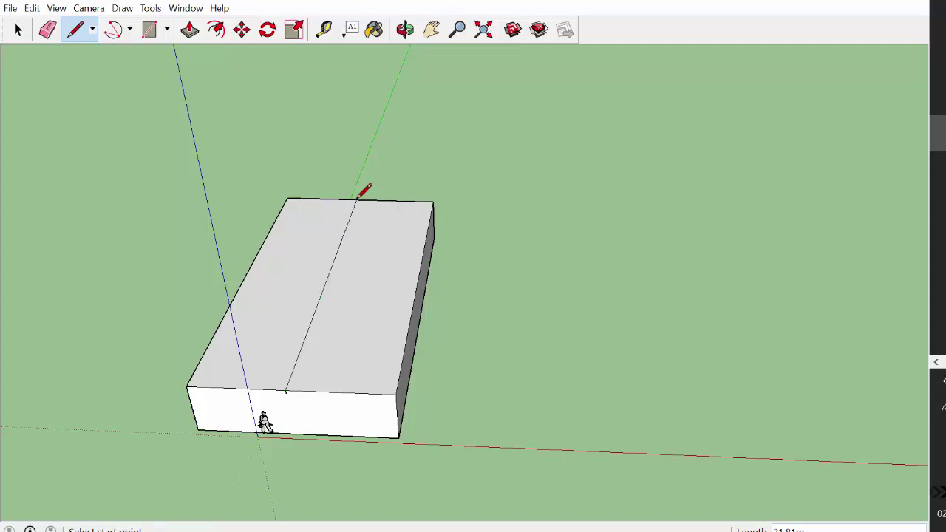
{"action": "left_click", "coordinate": [242, 30]}
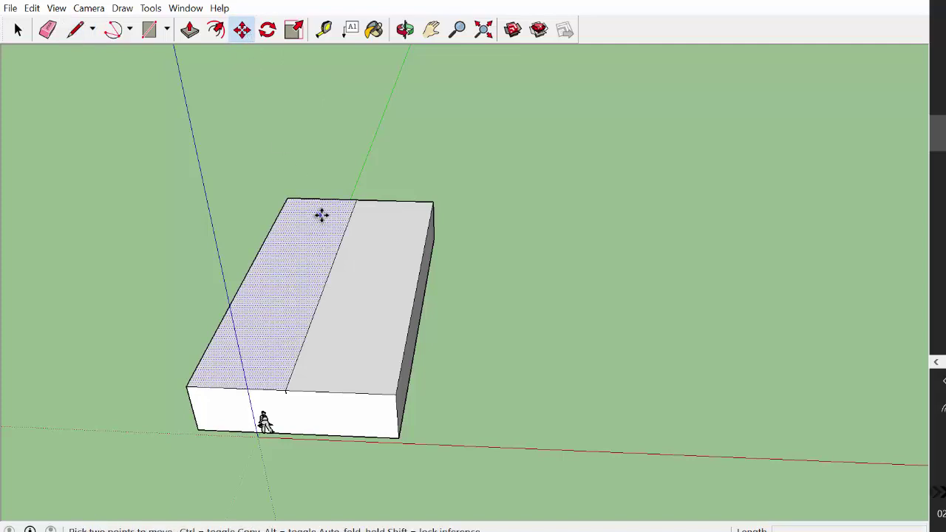
{"action": "left_click", "coordinate": [331, 270]}
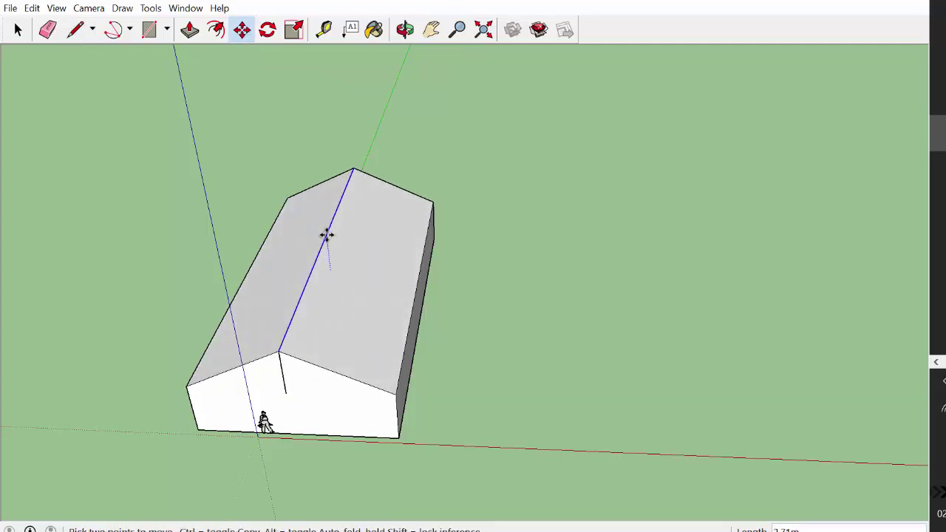
{"action": "left_click", "coordinate": [326, 234]}
Zoom out, orbit down to eye level, and zoom in so the box fills the view
{"action": "left_click", "coordinate": [457, 29]}
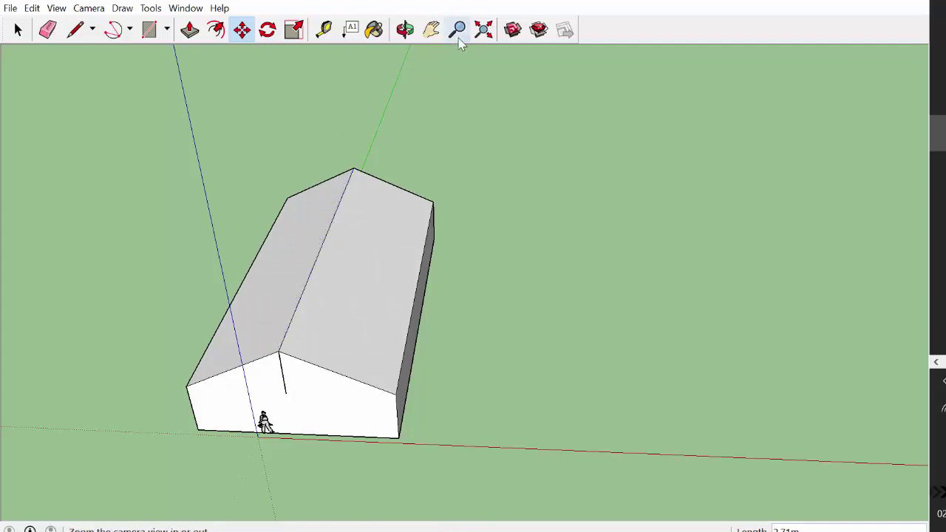
{"action": "left_click_drag", "start_coordinate": [534, 158], "coordinate": [552, 302]}
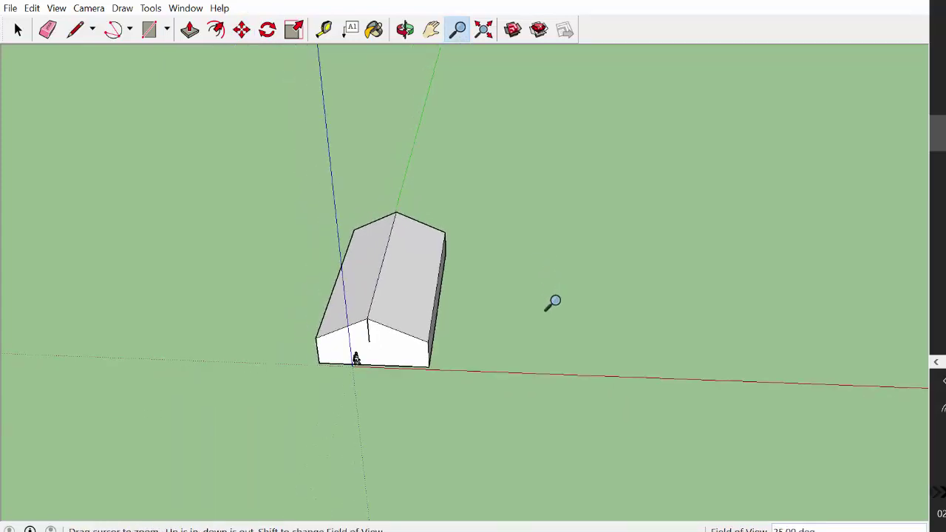
{"action": "left_click", "coordinate": [405, 30]}
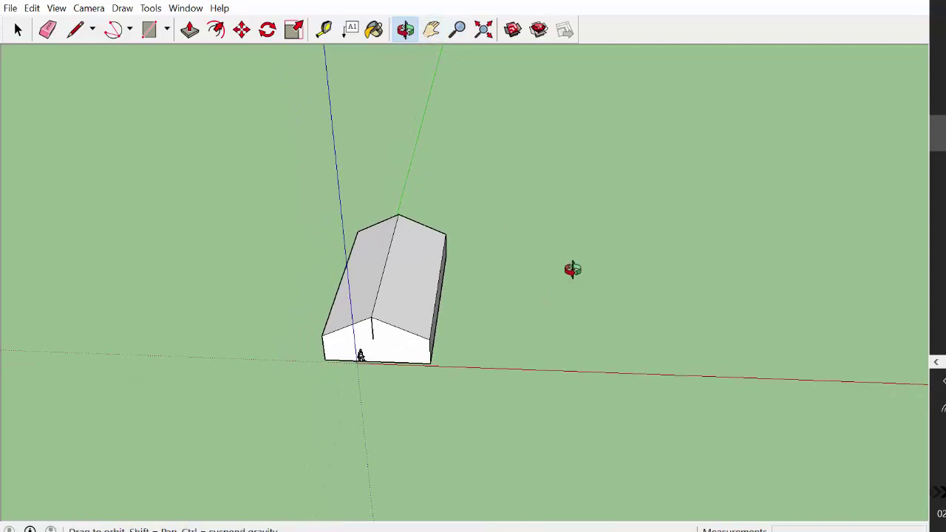
{"action": "scroll", "coordinate": [569, 269], "scroll_direction": "up", "scroll_amount": 2}
{"action": "left_click_drag", "start_coordinate": [618, 330], "coordinate": [228, 167]}
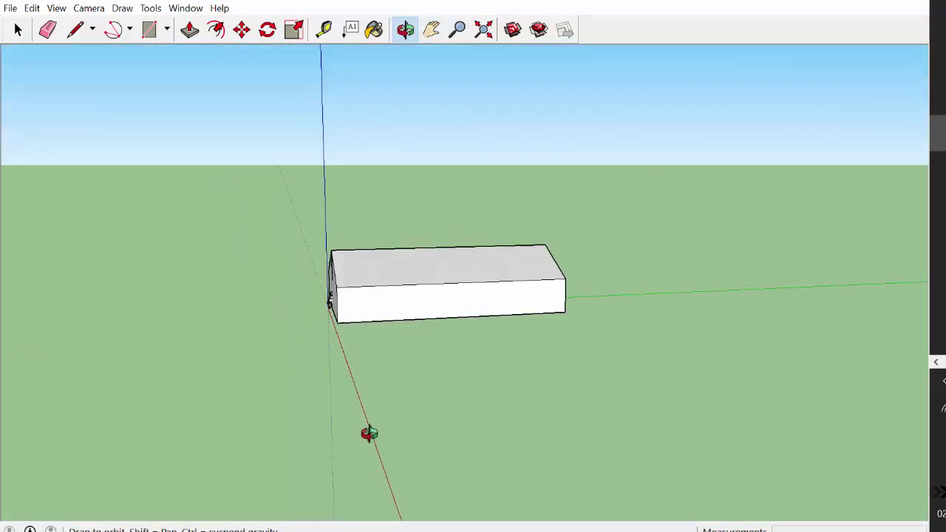
{"action": "left_click_drag", "start_coordinate": [367, 433], "coordinate": [327, 400]}
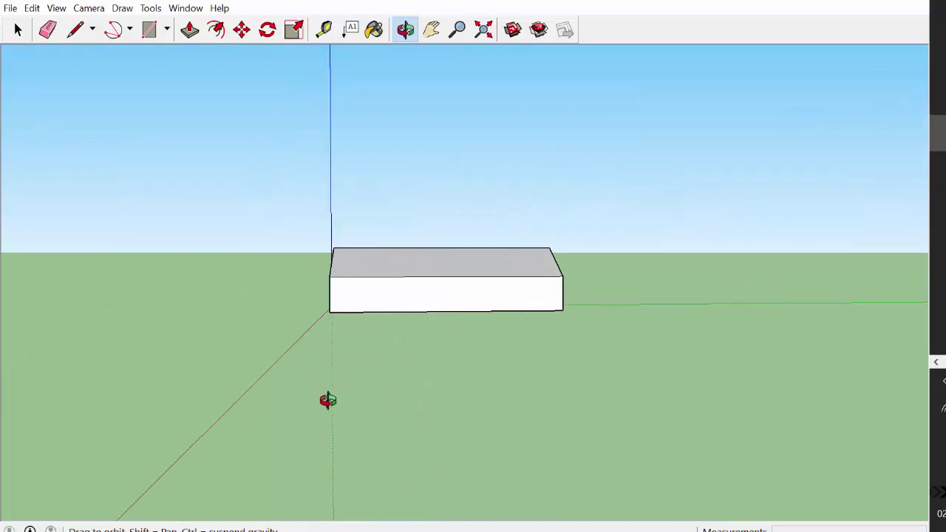
{"action": "left_click", "coordinate": [462, 34]}
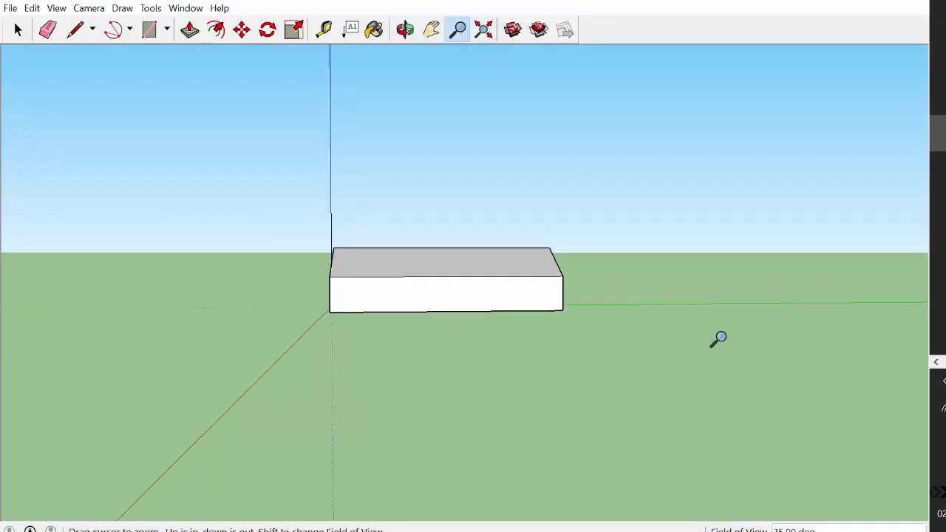
{"action": "left_click_drag", "start_coordinate": [718, 338], "coordinate": [830, 97]}
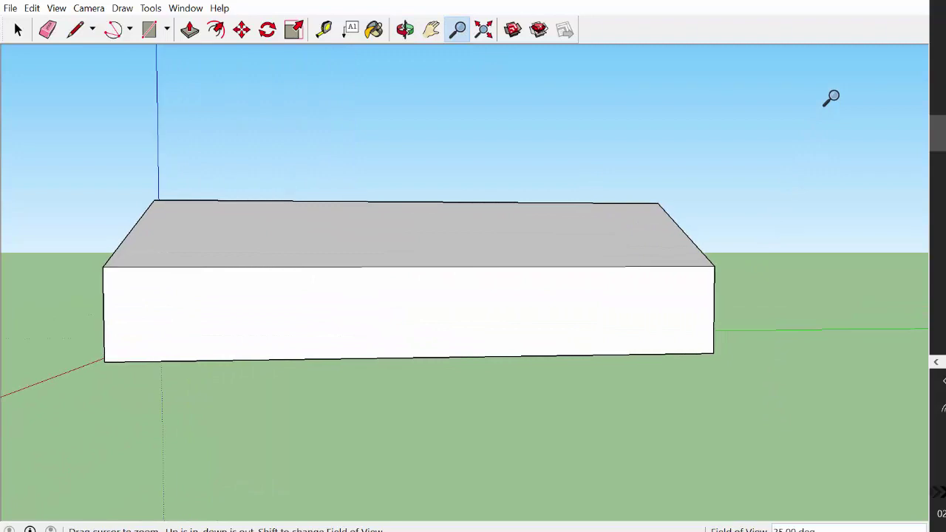
Draw square window rectangles near the left and right ends of the front wall
{"action": "left_click", "coordinate": [151, 33]}
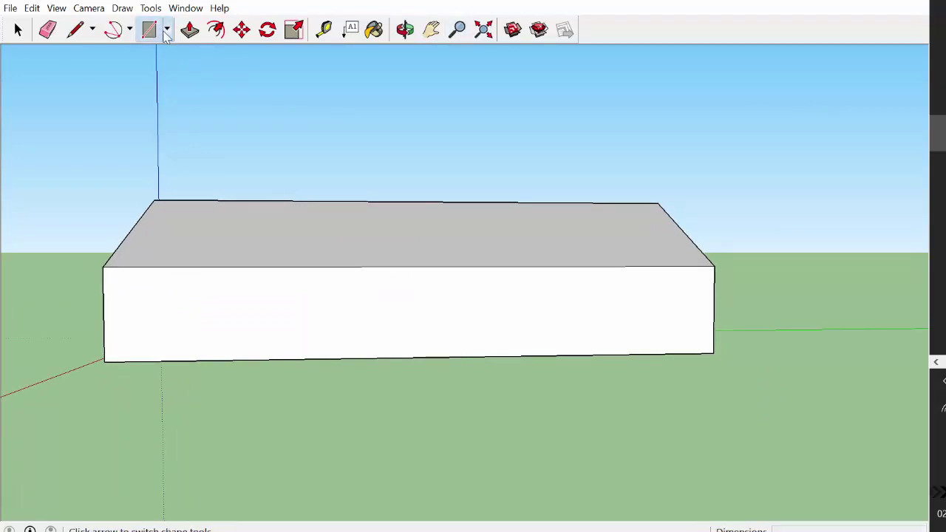
{"action": "left_click", "coordinate": [167, 33]}
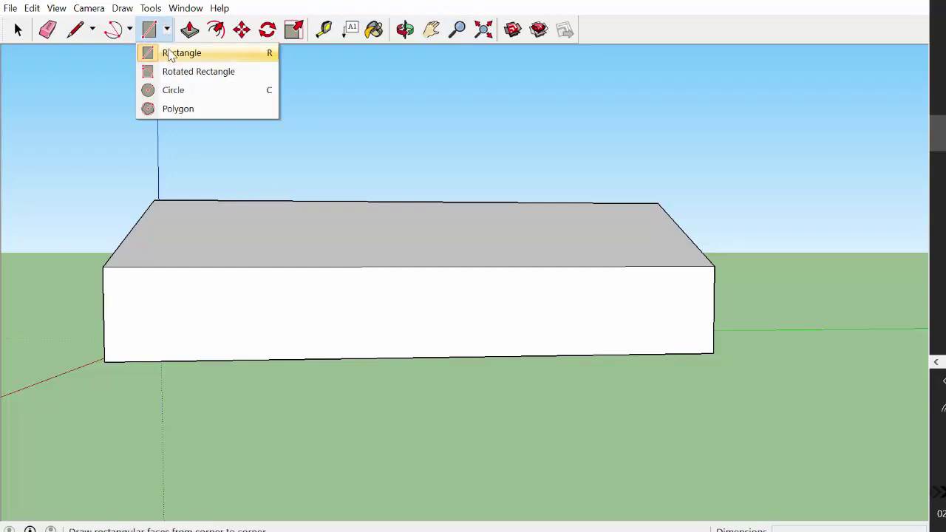
{"action": "left_click", "coordinate": [170, 53]}
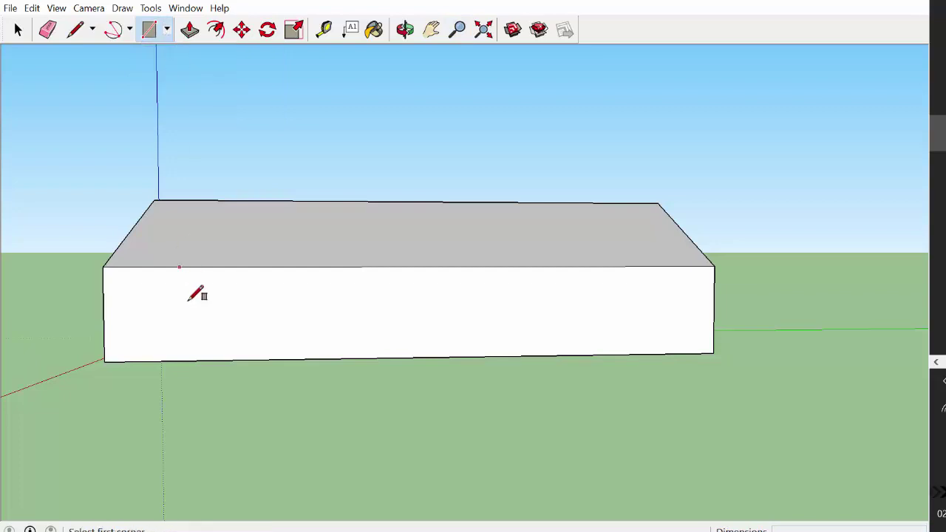
{"action": "left_click", "coordinate": [141, 288]}
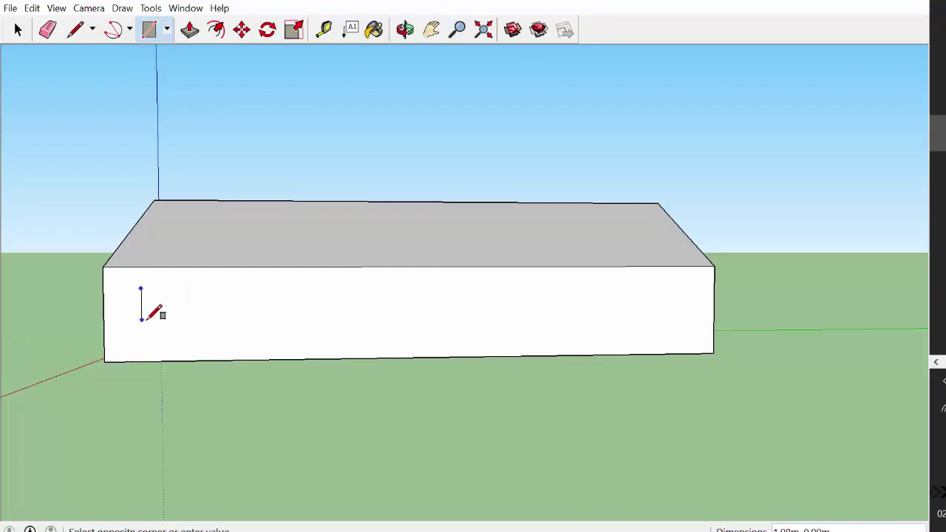
{"action": "left_click", "coordinate": [198, 342]}
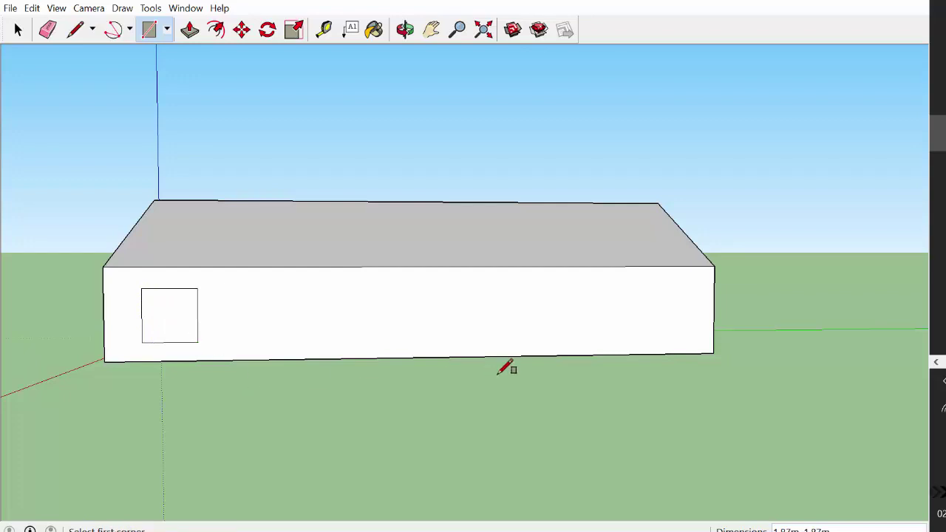
{"action": "left_click", "coordinate": [598, 290]}
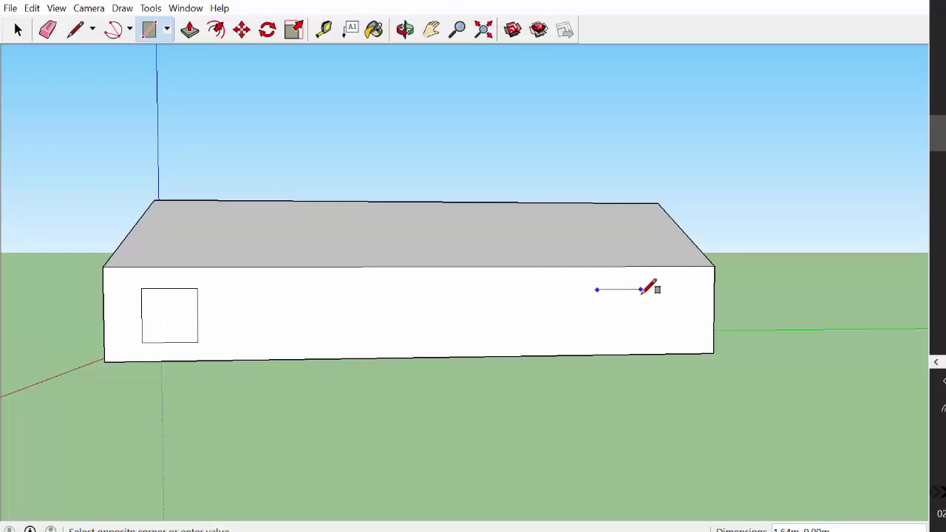
{"action": "left_click", "coordinate": [663, 338]}
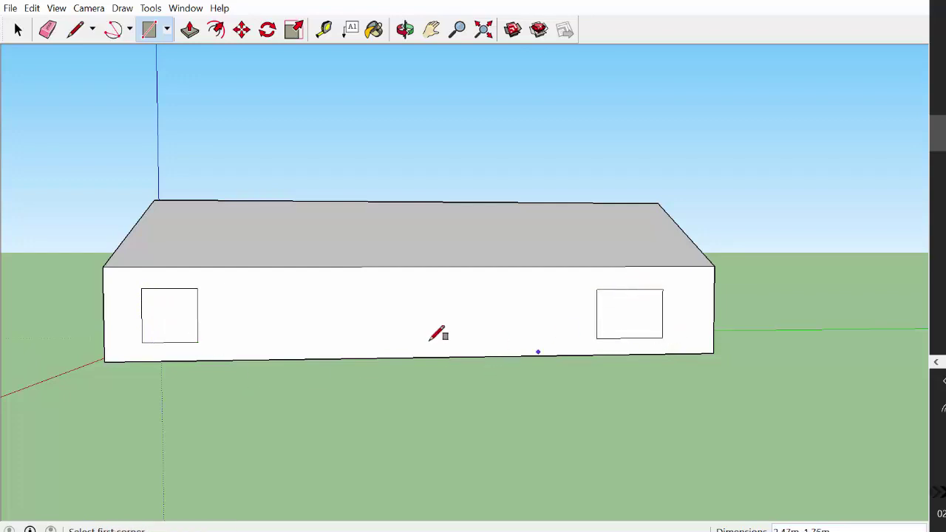
Draw a door rectangle in the middle of the front wall reaching the ground
{"action": "left_click", "coordinate": [333, 296]}
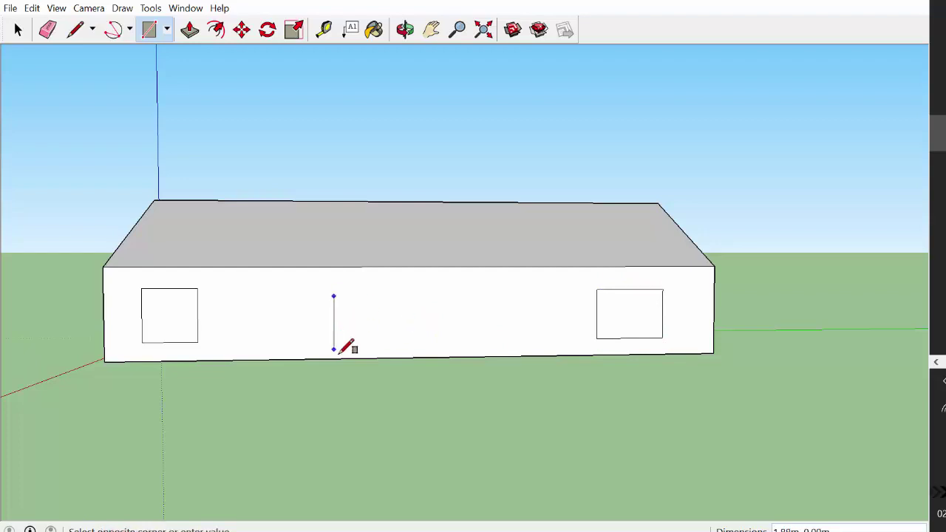
{"action": "left_click", "coordinate": [383, 357]}
{"action": "left_click", "coordinate": [384, 357]}
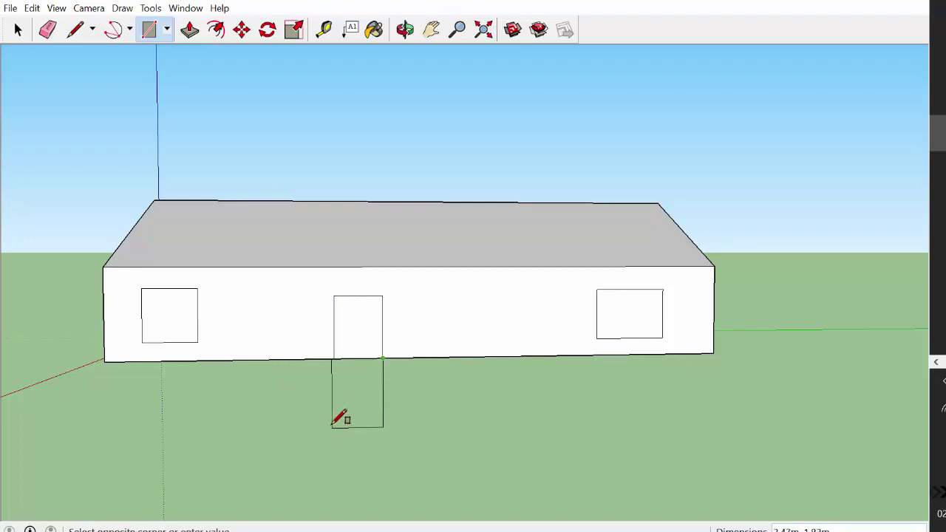
{"action": "left_click", "coordinate": [335, 358]}
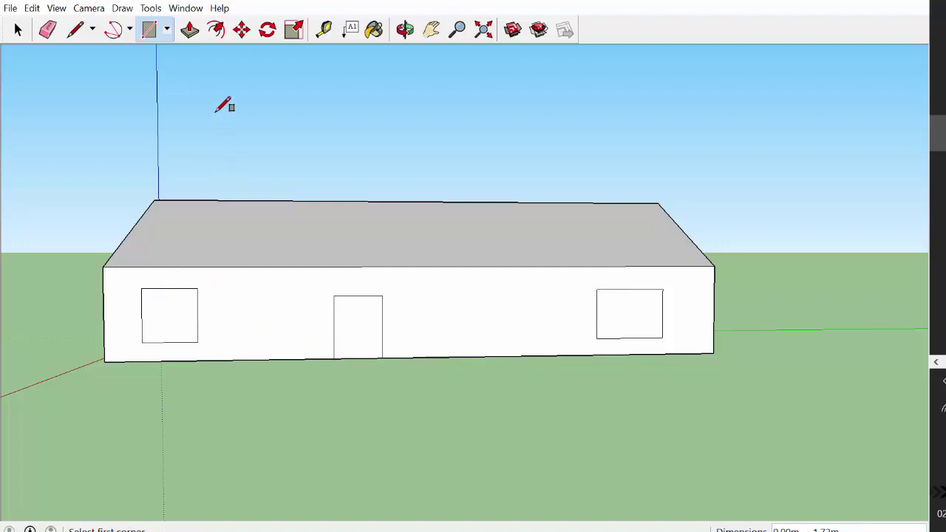
Offset the left and right window outlines inward to form a frame around each
{"action": "left_click", "coordinate": [217, 28]}
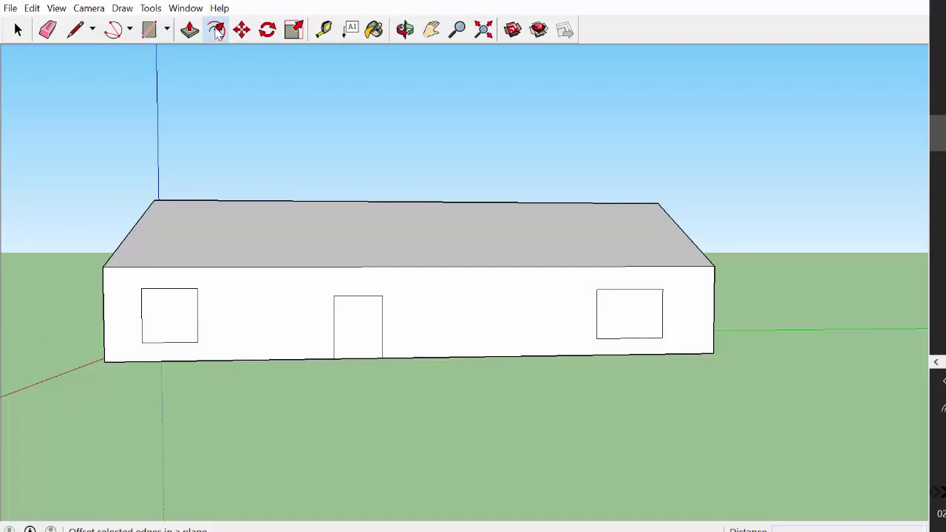
{"action": "left_click", "coordinate": [151, 303]}
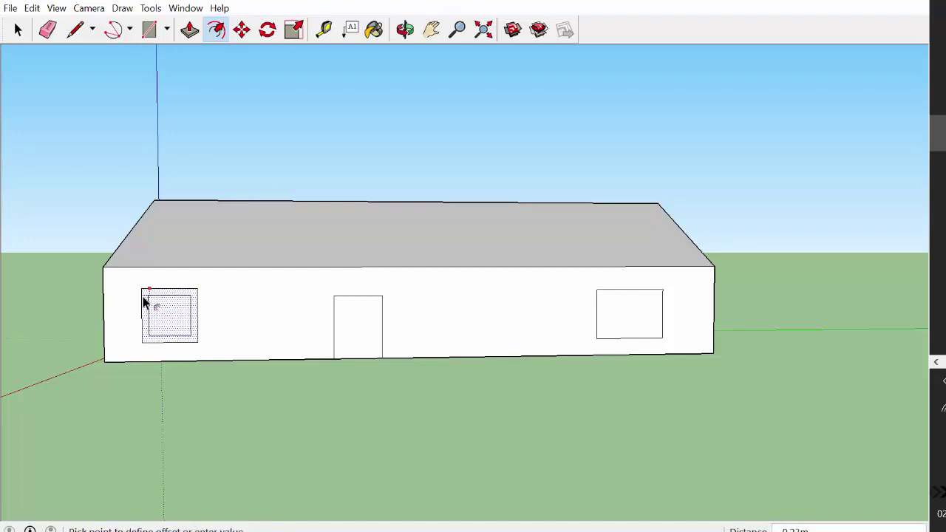
{"action": "left_click", "coordinate": [146, 303]}
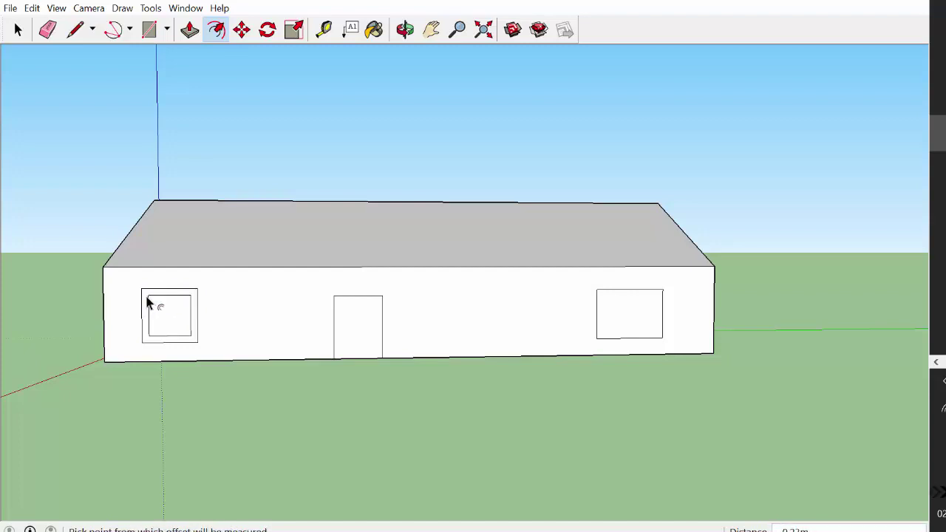
{"action": "left_click", "coordinate": [624, 321]}
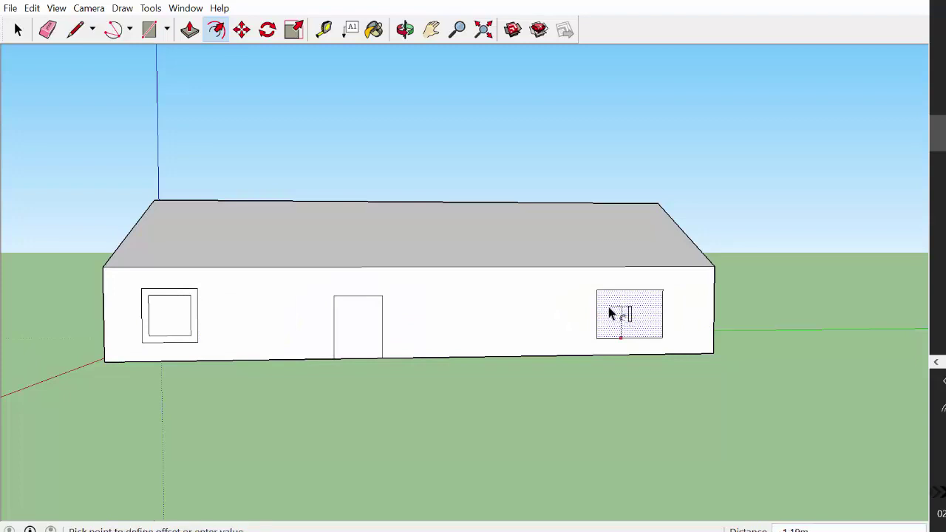
{"action": "left_click", "coordinate": [663, 334]}
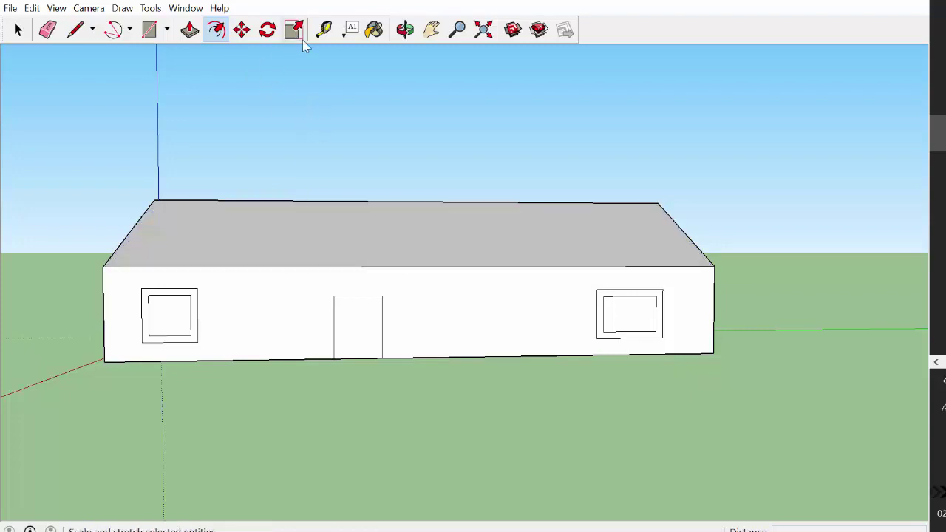
Paint the front wall with Brick Antique 01, leaving the windows and door white
{"action": "left_click", "coordinate": [374, 29]}
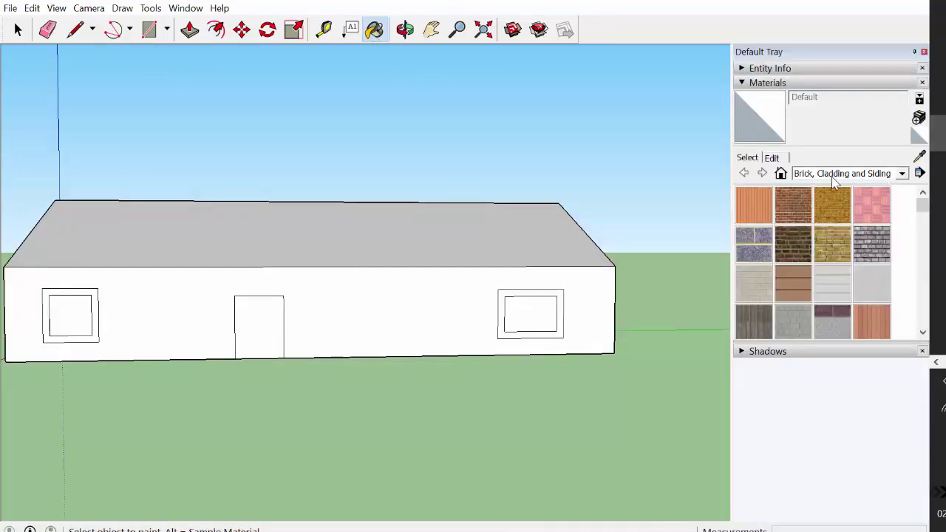
{"action": "left_click", "coordinate": [790, 198]}
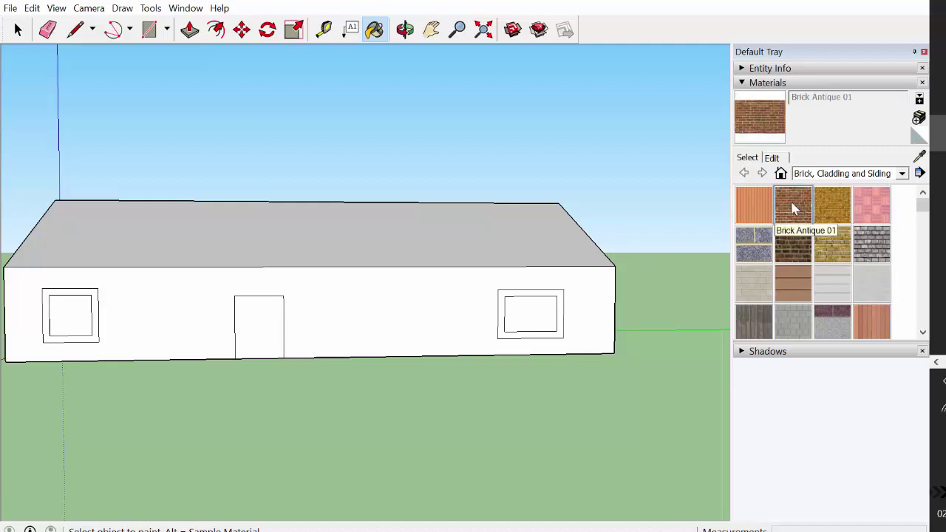
{"action": "left_click", "coordinate": [442, 308]}
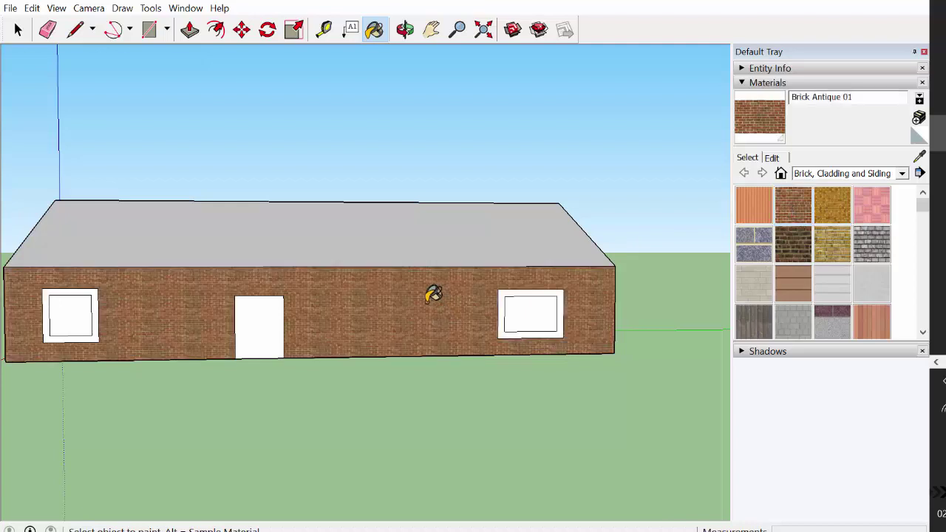
Orbit around and paint the first gable end and the long side wall with brick
{"action": "left_click", "coordinate": [405, 29]}
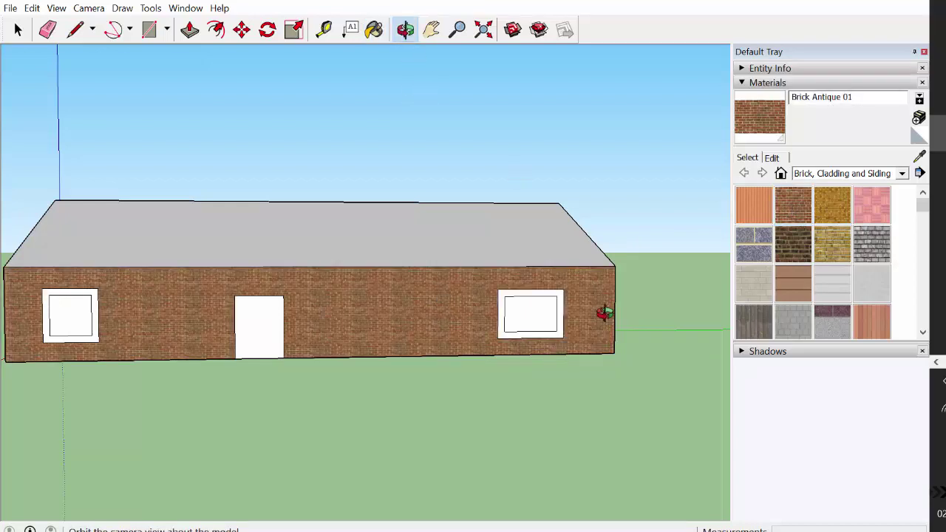
{"action": "left_click_drag", "start_coordinate": [601, 328], "coordinate": [223, 323]}
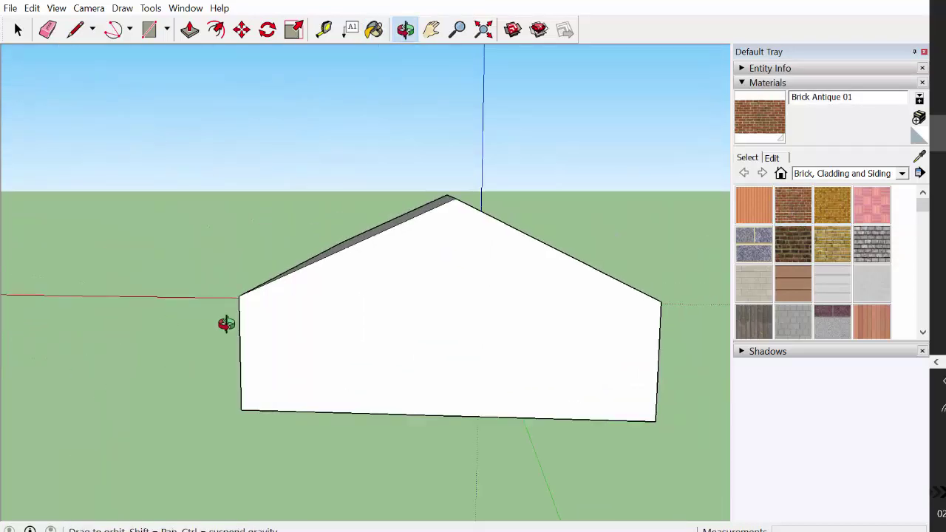
{"action": "left_click", "coordinate": [373, 29]}
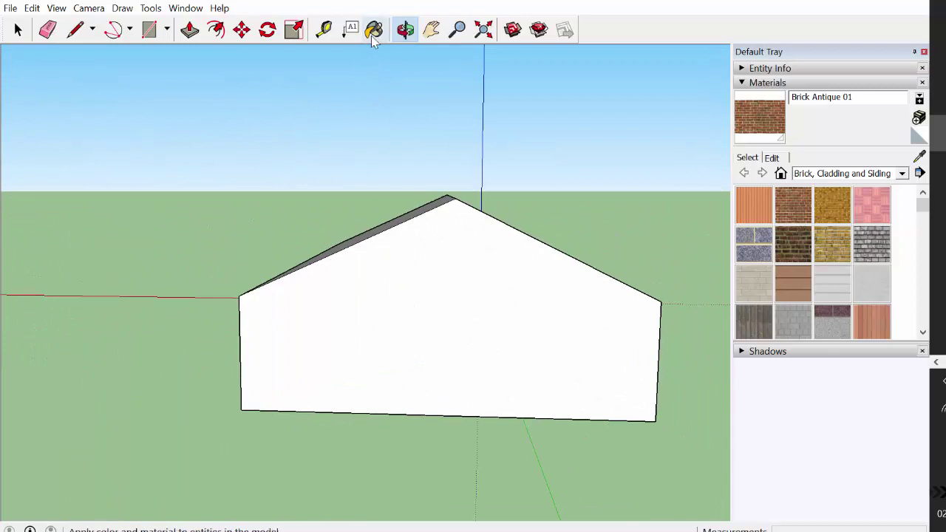
{"action": "left_click", "coordinate": [435, 267]}
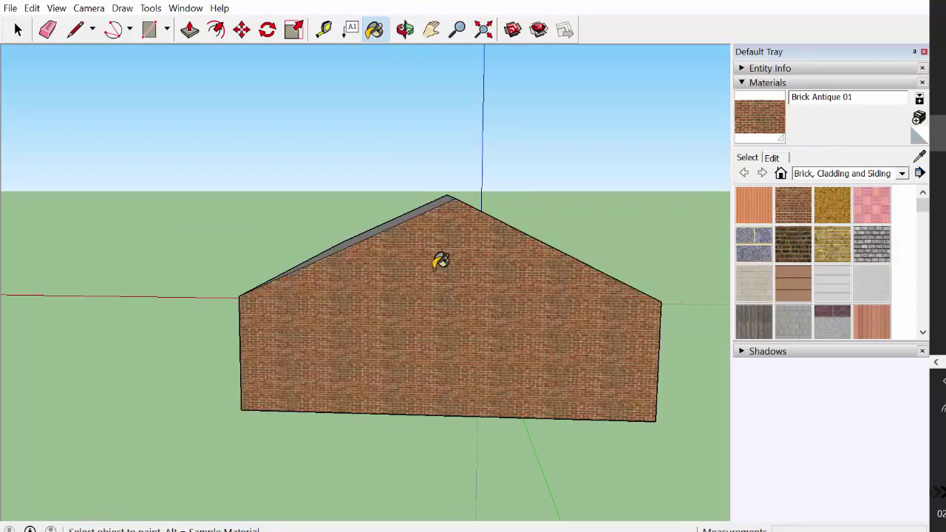
{"action": "left_click", "coordinate": [405, 30]}
{"action": "left_click_drag", "start_coordinate": [635, 469], "coordinate": [227, 422]}
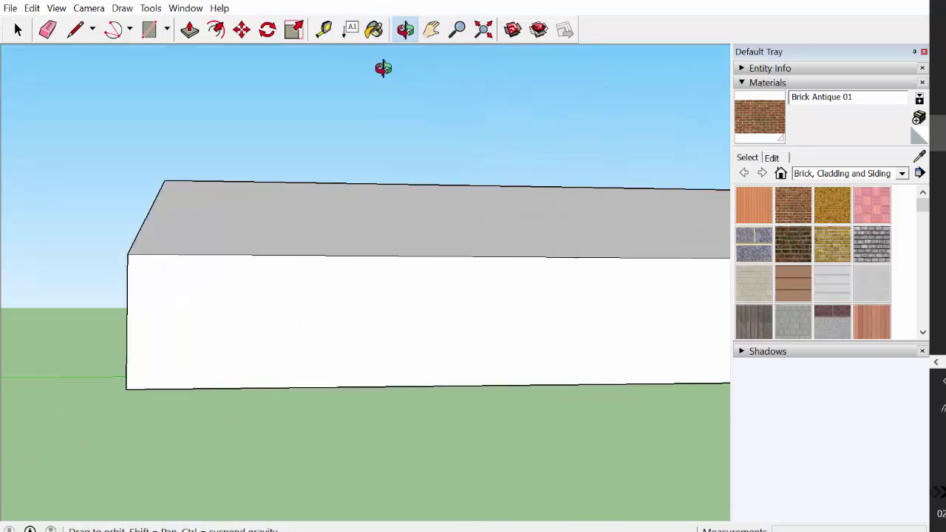
{"action": "left_click", "coordinate": [374, 32]}
{"action": "left_click", "coordinate": [466, 336]}
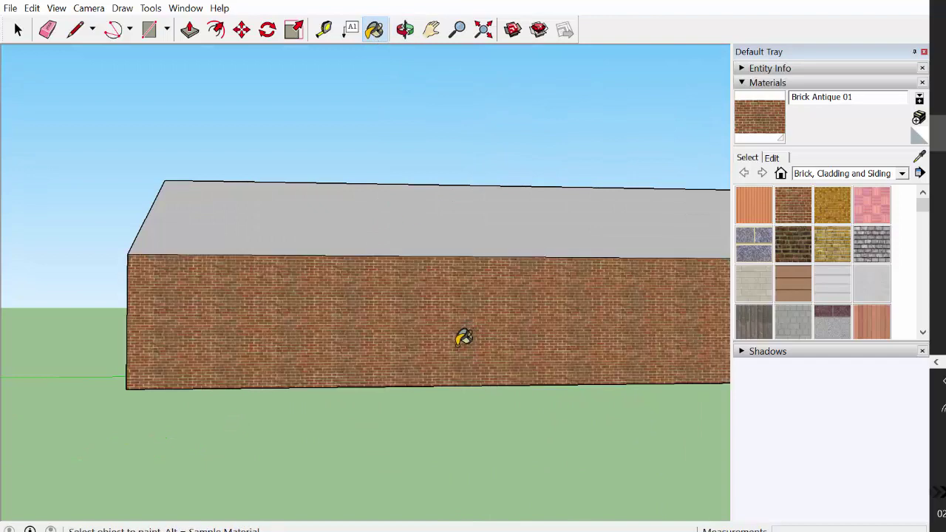
Paint the other gable end with brick and orbit back to the windowed wall
{"action": "left_click", "coordinate": [405, 31]}
{"action": "left_click_drag", "start_coordinate": [638, 367], "coordinate": [252, 394]}
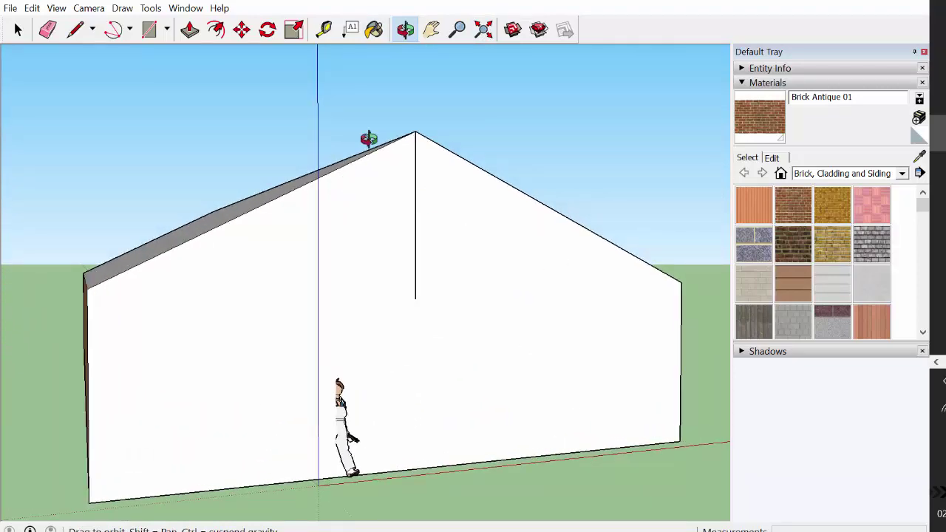
{"action": "left_click", "coordinate": [374, 29]}
{"action": "left_click", "coordinate": [473, 325]}
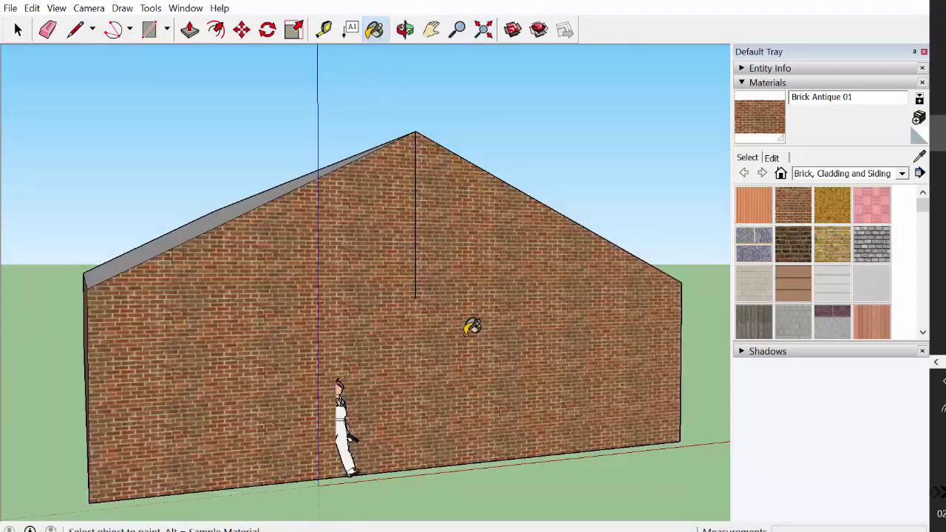
{"action": "left_click", "coordinate": [405, 30]}
{"action": "left_click_drag", "start_coordinate": [694, 325], "coordinate": [115, 318]}
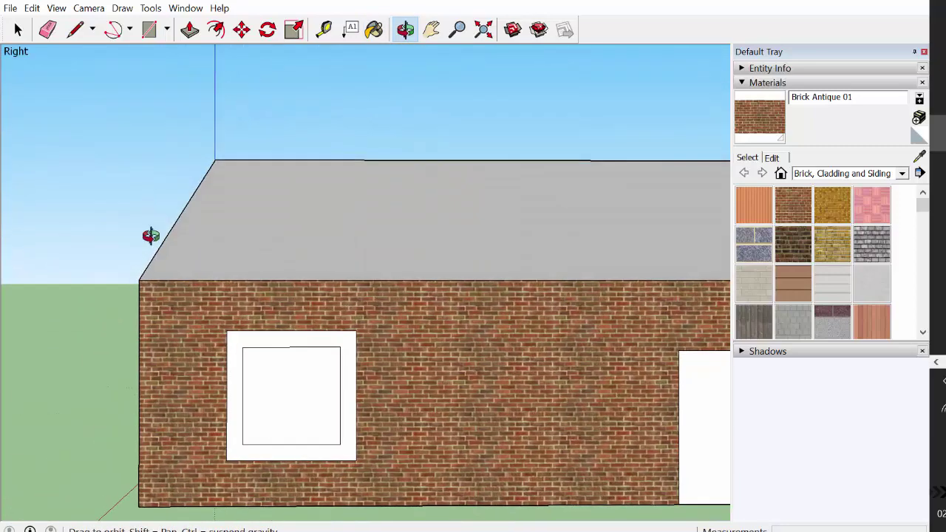
Zoom out to show the wall's window and door, then open the material collections list
{"action": "left_click", "coordinate": [459, 29]}
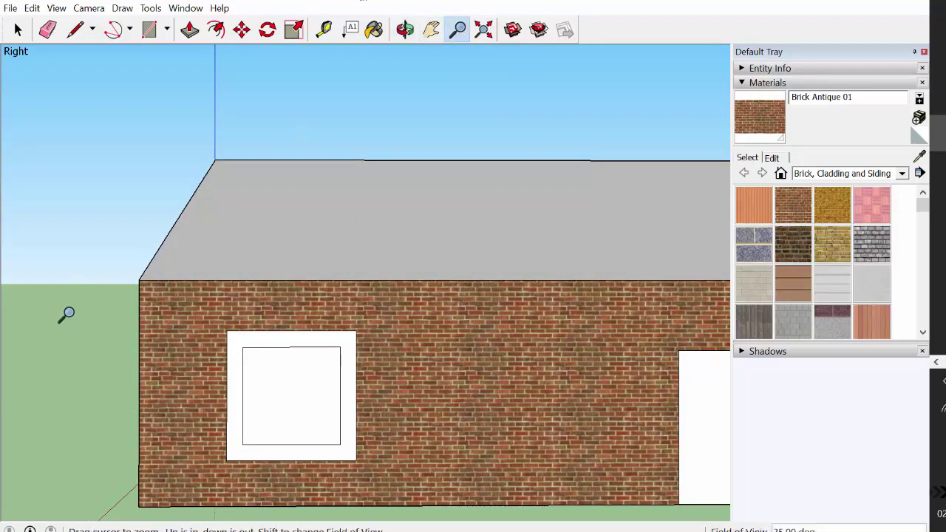
{"action": "left_click_drag", "start_coordinate": [67, 314], "coordinate": [54, 416]}
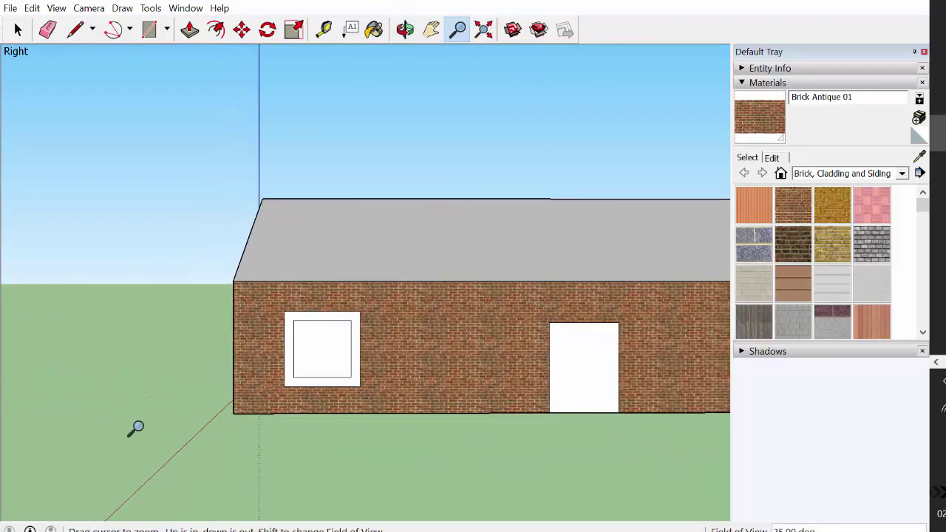
{"action": "left_click", "coordinate": [902, 174]}
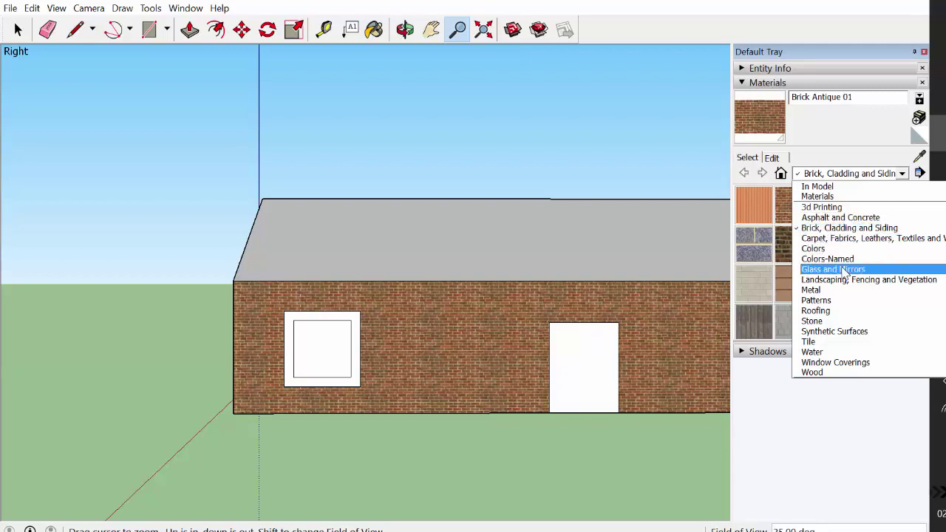
Paint the left window's outer frame with Wood Bamboo from the Wood collection
{"action": "left_click", "coordinate": [824, 375]}
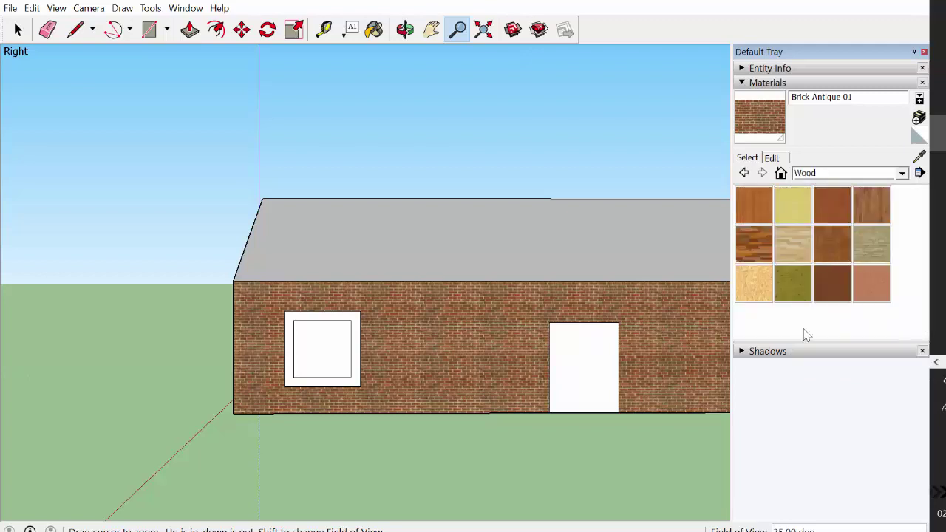
{"action": "left_click", "coordinate": [755, 203]}
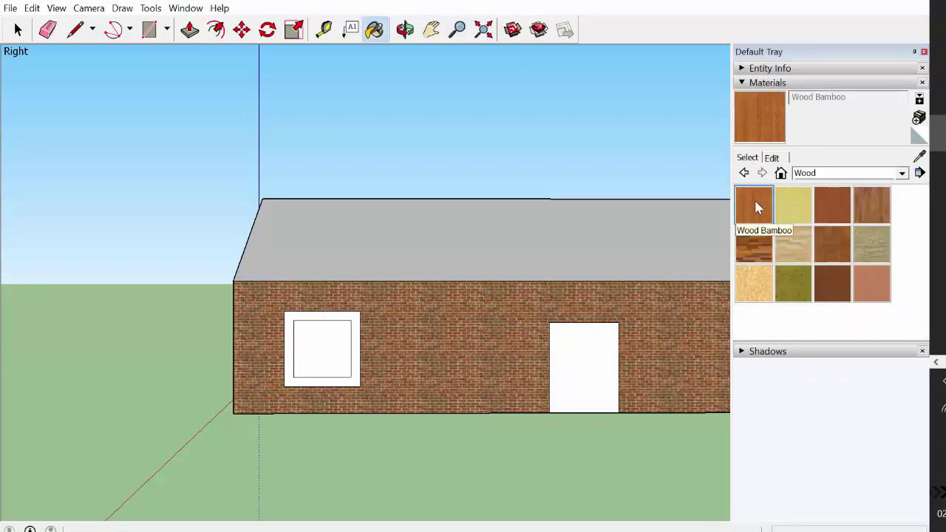
{"action": "left_click", "coordinate": [362, 317]}
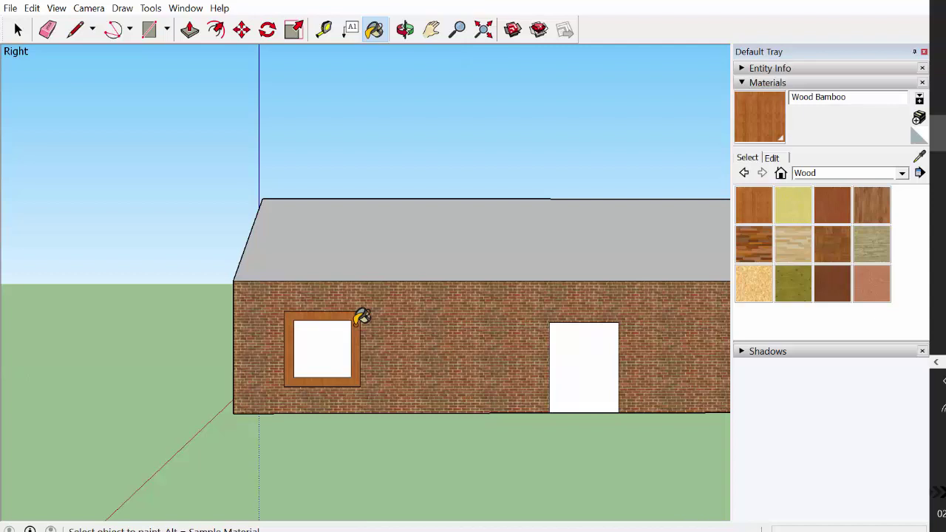
{"action": "left_click", "coordinate": [902, 174]}
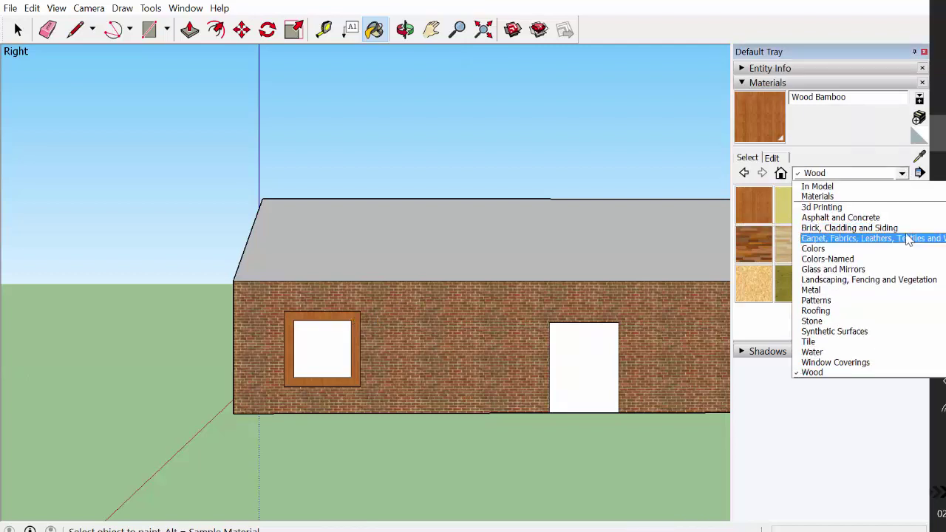
Fill the left window's pane with Translucent Glass Blue from Glass and Mirrors, then orbit slightly
{"action": "left_click", "coordinate": [901, 270]}
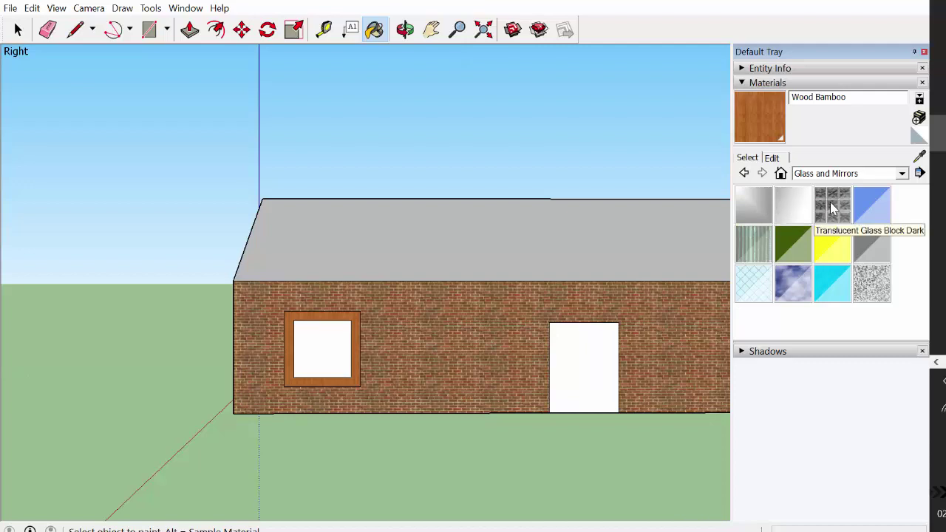
{"action": "left_click", "coordinate": [870, 205]}
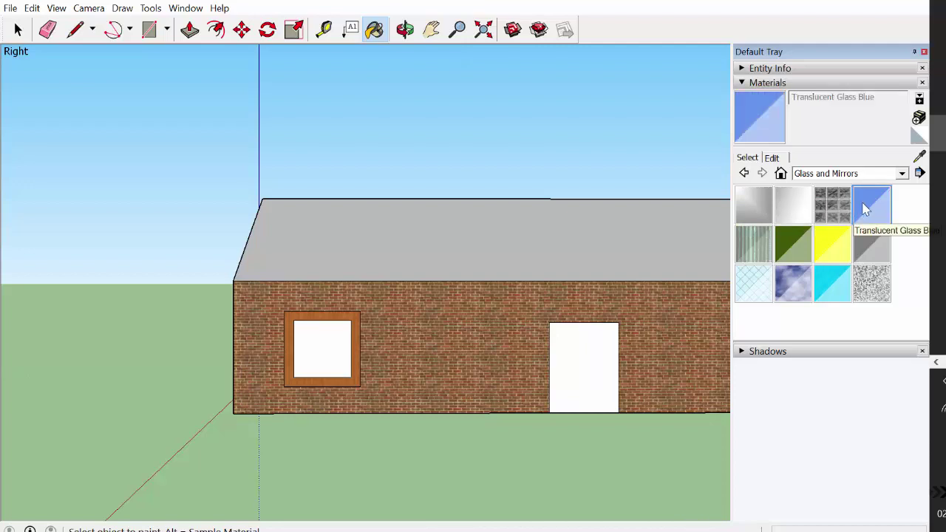
{"action": "left_click", "coordinate": [329, 343]}
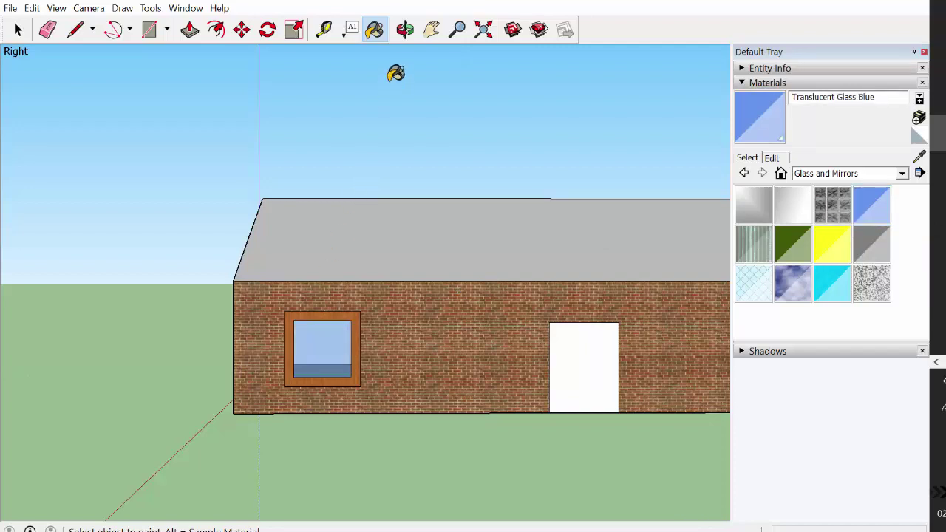
{"action": "left_click", "coordinate": [405, 30]}
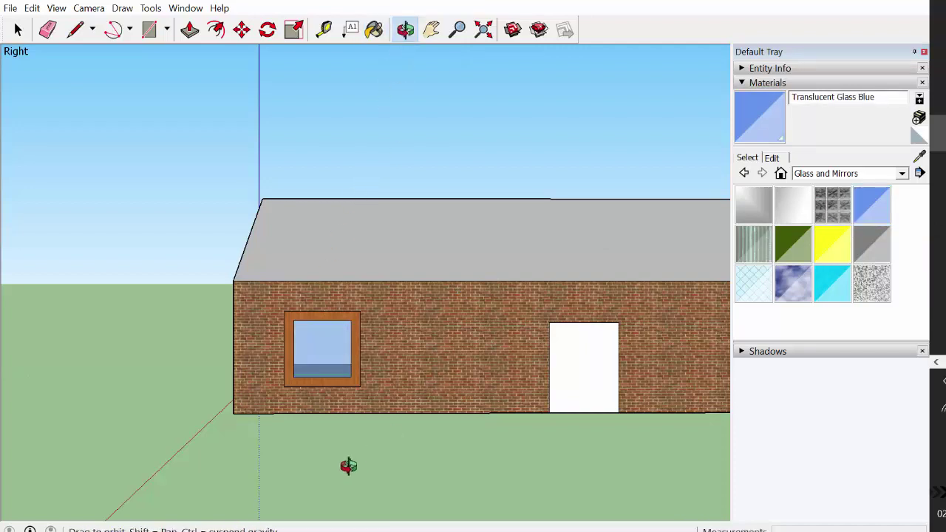
{"action": "mouse_move", "coordinate": [332, 473]}
{"action": "left_mouse_down"}
{"action": "mouse_move", "coordinate": [396, 470]}
{"action": "mouse_move", "coordinate": [317, 469]}
{"action": "mouse_move", "coordinate": [266, 480]}
{"action": "mouse_move", "coordinate": [331, 481]}
{"action": "left_mouse_up"}
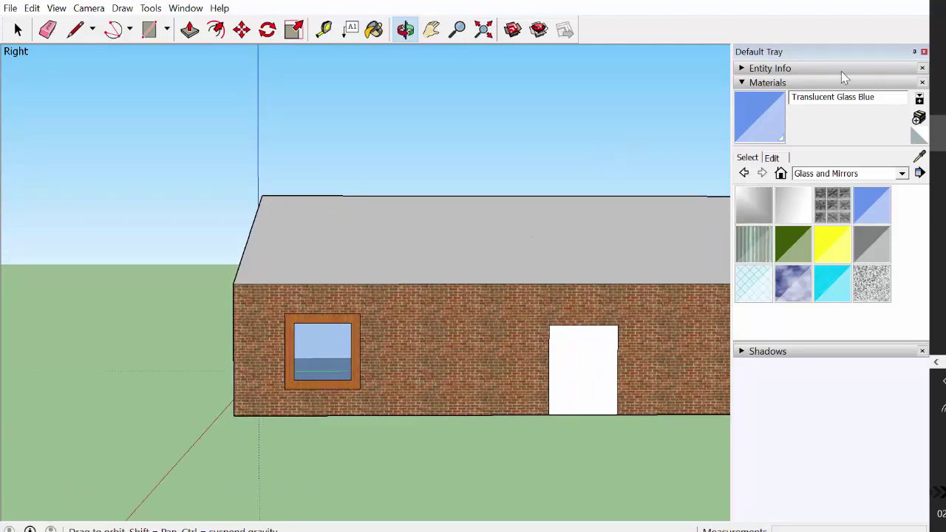
Close the Default Tray and pan along the long wall toward the unpainted right window
{"action": "left_click", "coordinate": [924, 52]}
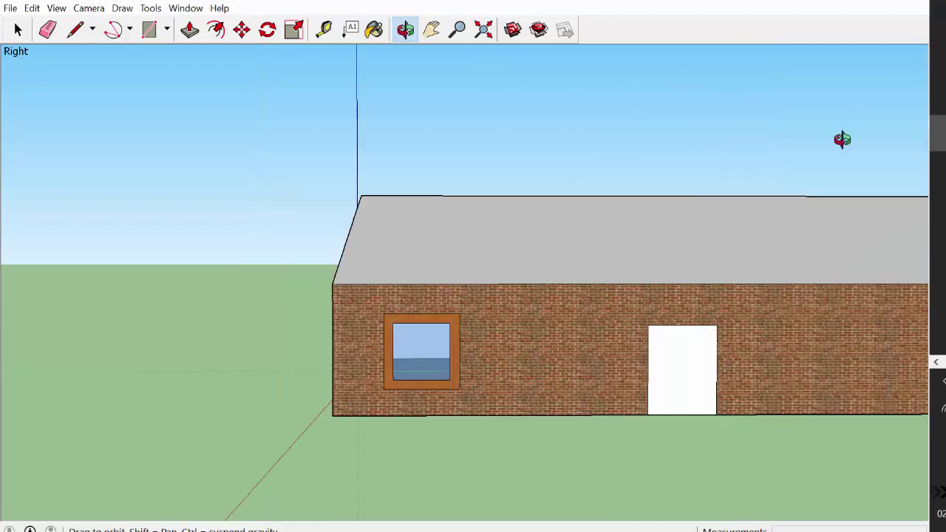
{"action": "left_click", "coordinate": [433, 30]}
{"action": "left_click_drag", "start_coordinate": [648, 483], "coordinate": [215, 448]}
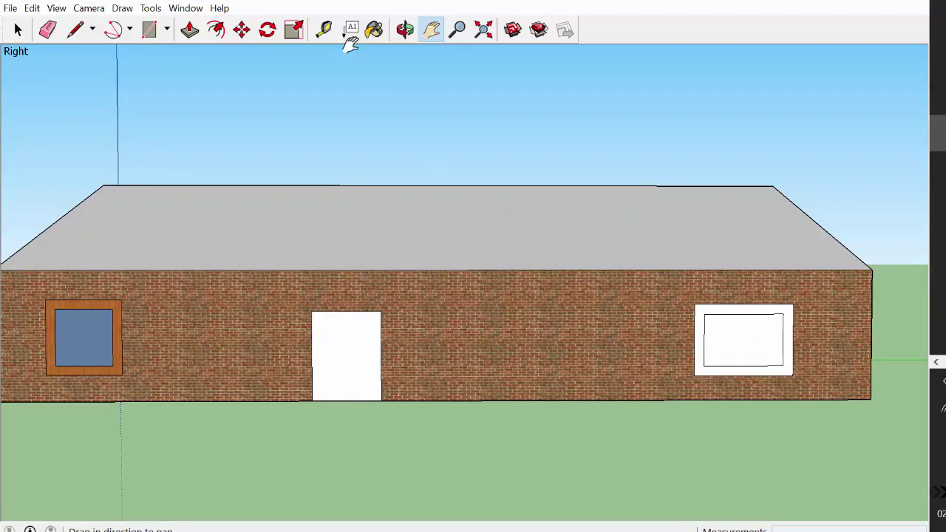
{"action": "left_click", "coordinate": [374, 29]}
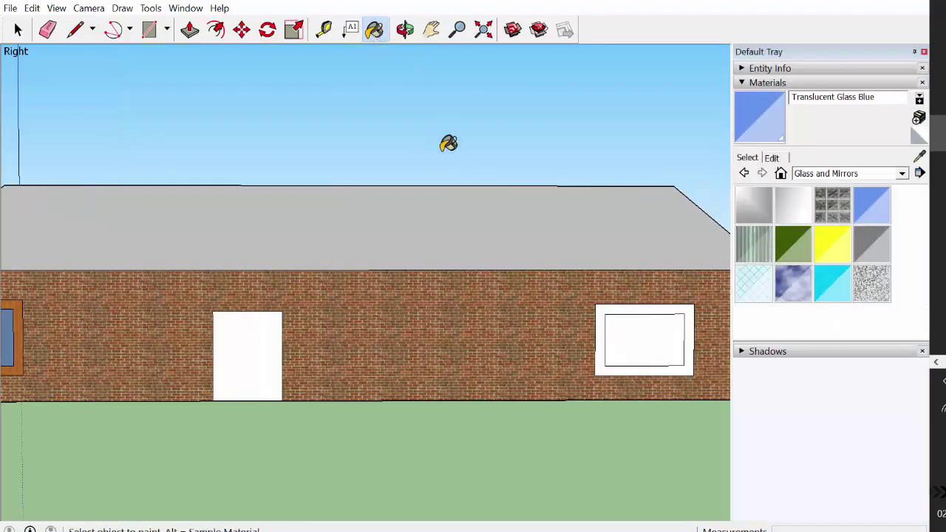
Paint the visible roof slope with Roofing Shingles GAF Estates from the Roofing collection
{"action": "left_click", "coordinate": [902, 174]}
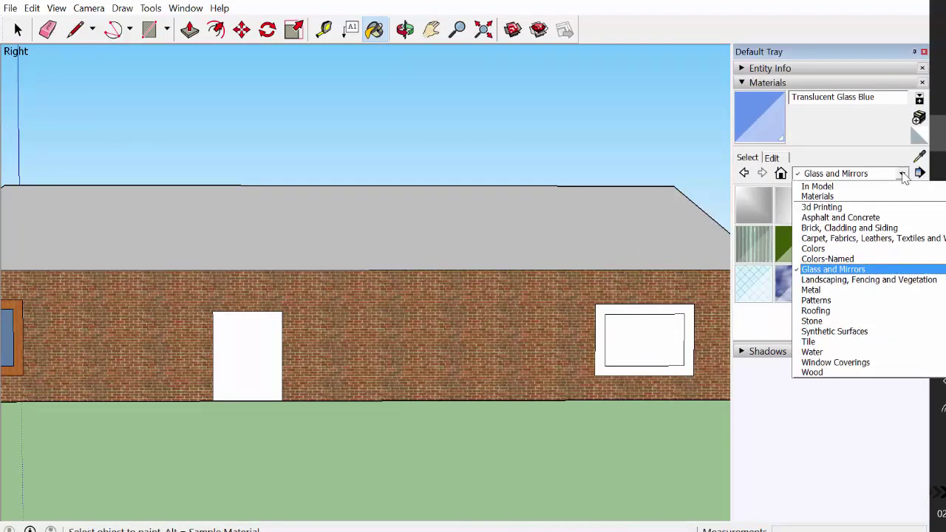
{"action": "left_click", "coordinate": [874, 311]}
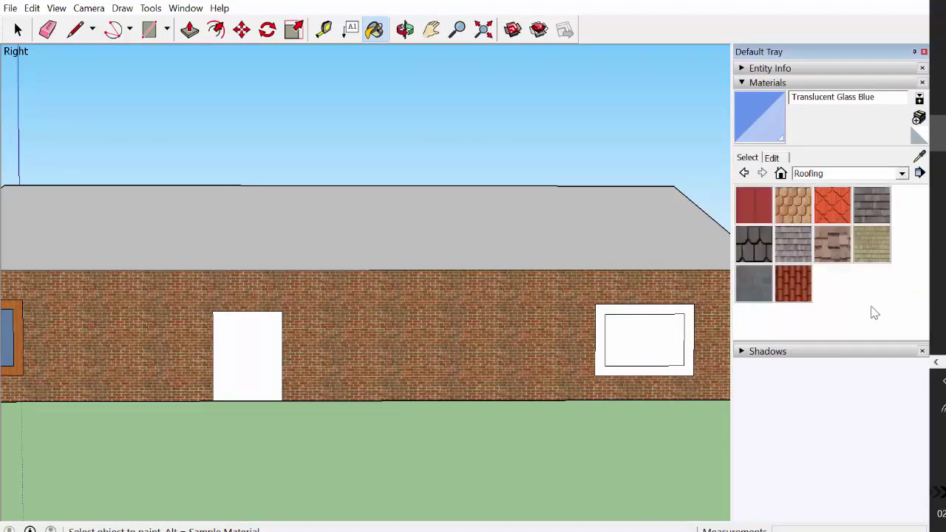
{"action": "left_click", "coordinate": [791, 207]}
{"action": "left_click", "coordinate": [746, 238]}
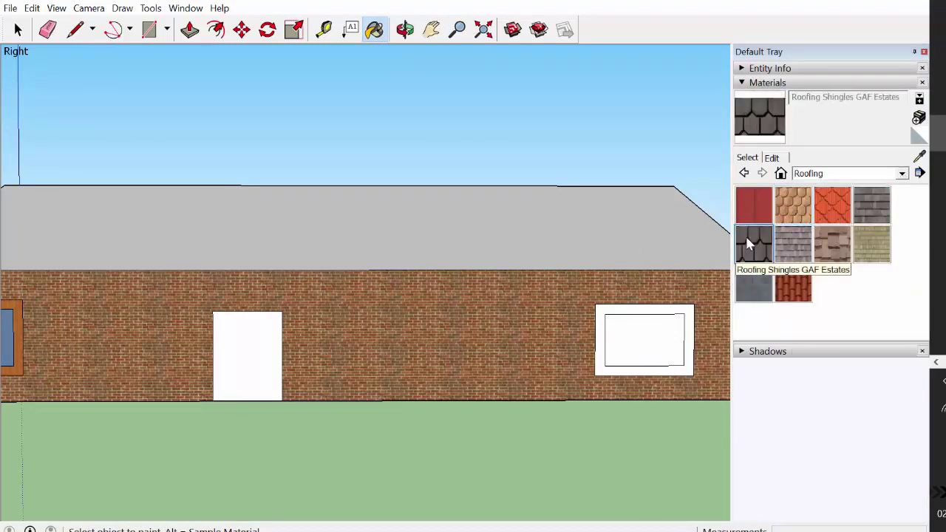
{"action": "left_click", "coordinate": [611, 231]}
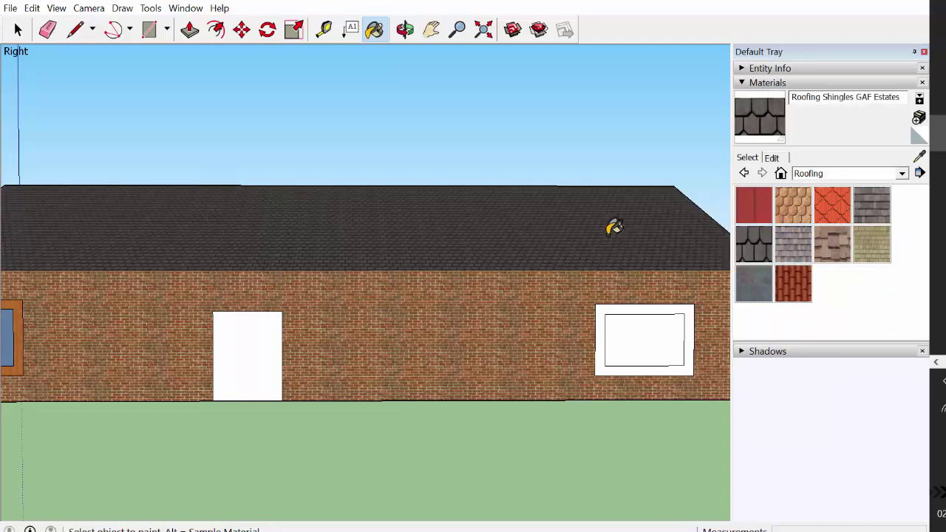
Orbit around and paint the remaining grey roof slope with the same shingles
{"action": "left_click", "coordinate": [405, 29]}
{"action": "left_click_drag", "start_coordinate": [469, 334], "coordinate": [178, 338]}
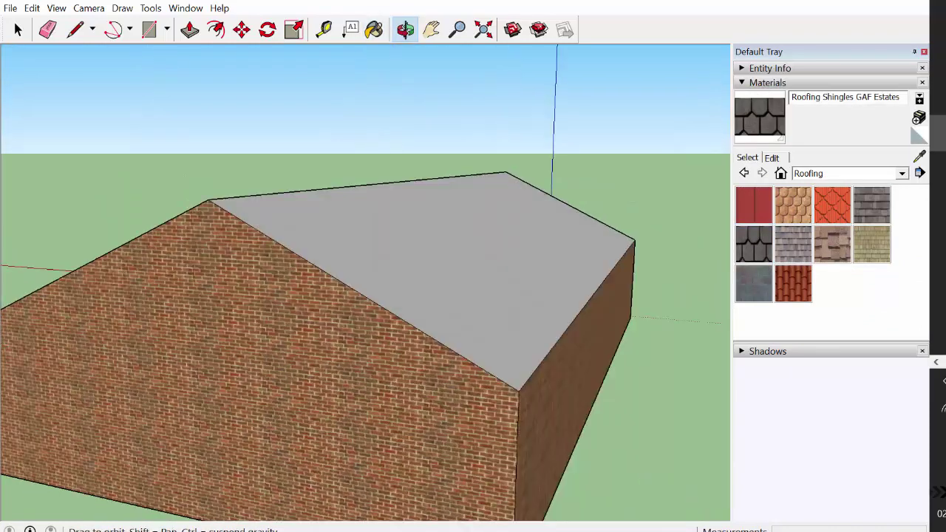
{"action": "left_click", "coordinate": [374, 29]}
{"action": "left_click", "coordinate": [452, 248]}
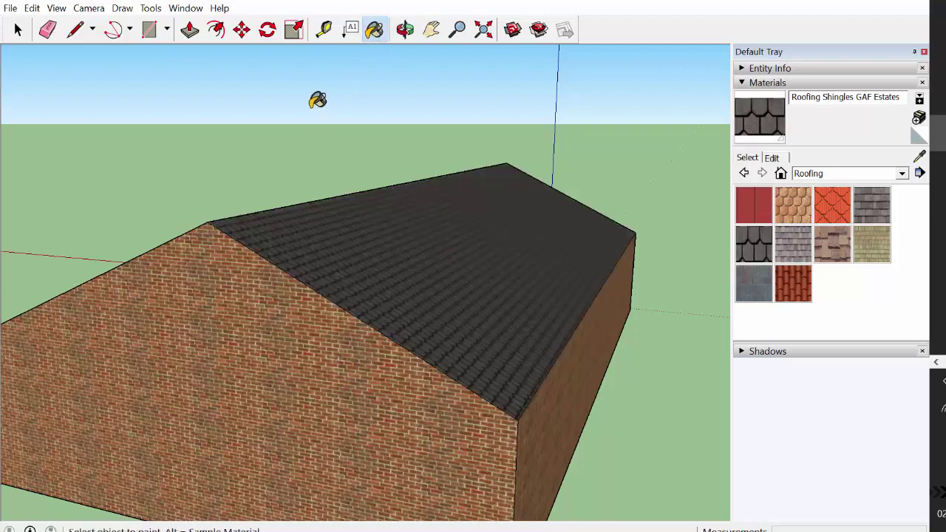
{"action": "left_click", "coordinate": [405, 30]}
{"action": "right_click", "coordinate": [179, 332]}
Zoom out and orbit until the long wall faces the viewer with the whole house visible
{"action": "scroll", "coordinate": [179, 336], "scroll_direction": "up", "scroll_amount": 2}
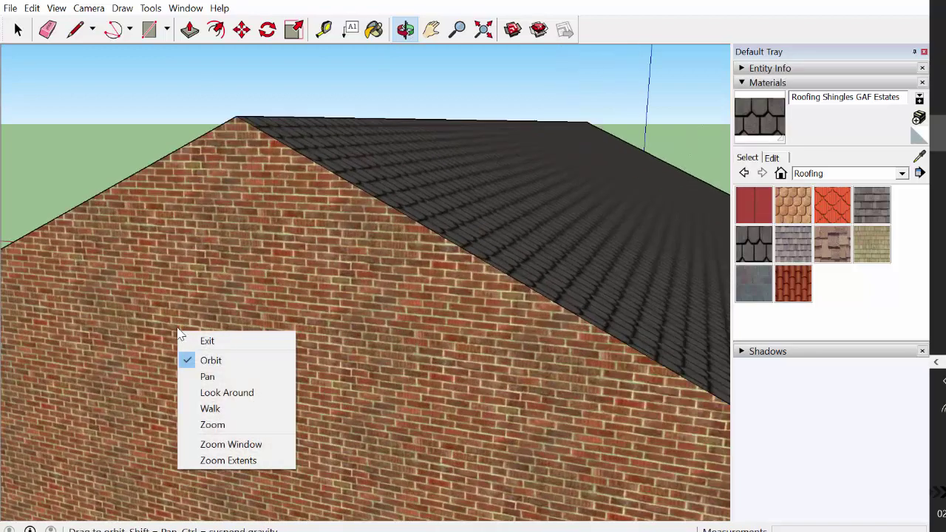
{"action": "left_click", "coordinate": [457, 29]}
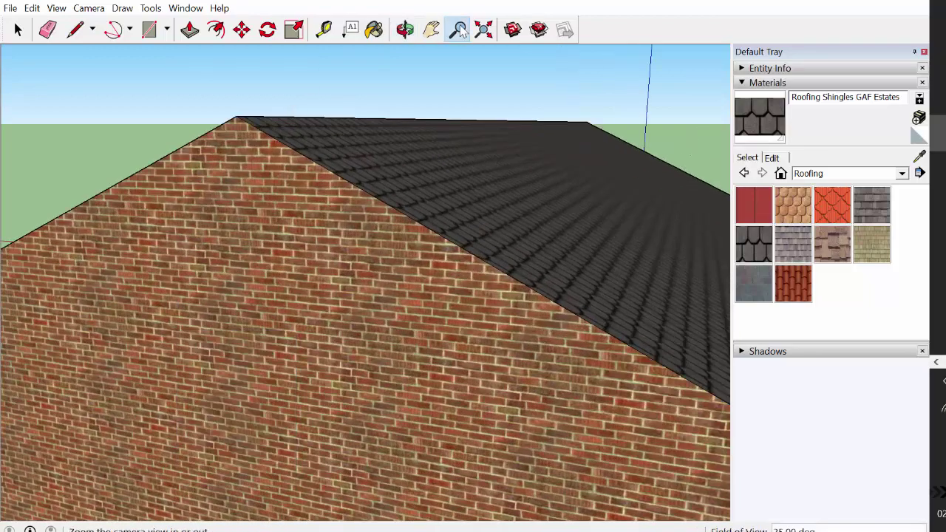
{"action": "left_click_drag", "start_coordinate": [415, 256], "coordinate": [394, 437]}
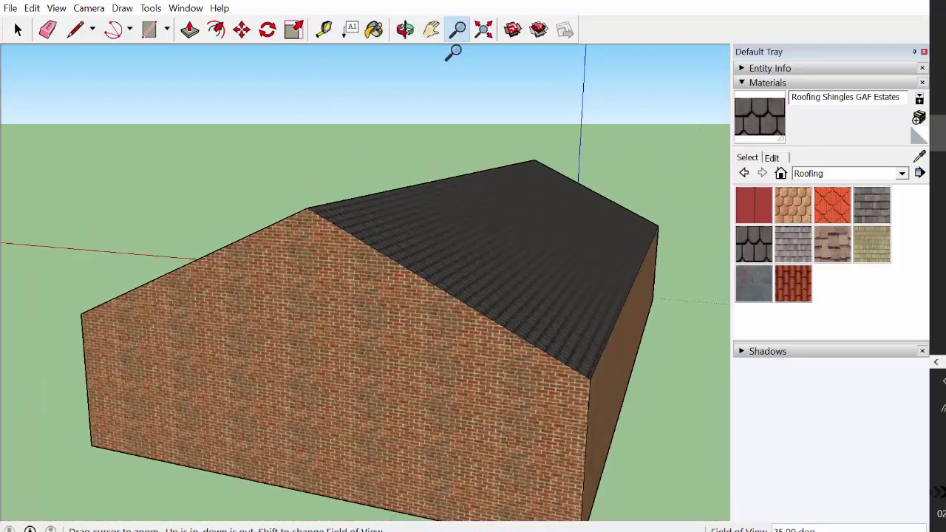
{"action": "left_click", "coordinate": [404, 29]}
{"action": "left_click_drag", "start_coordinate": [323, 262], "coordinate": [593, 350]}
{"action": "left_click_drag", "start_coordinate": [485, 317], "coordinate": [542, 317]}
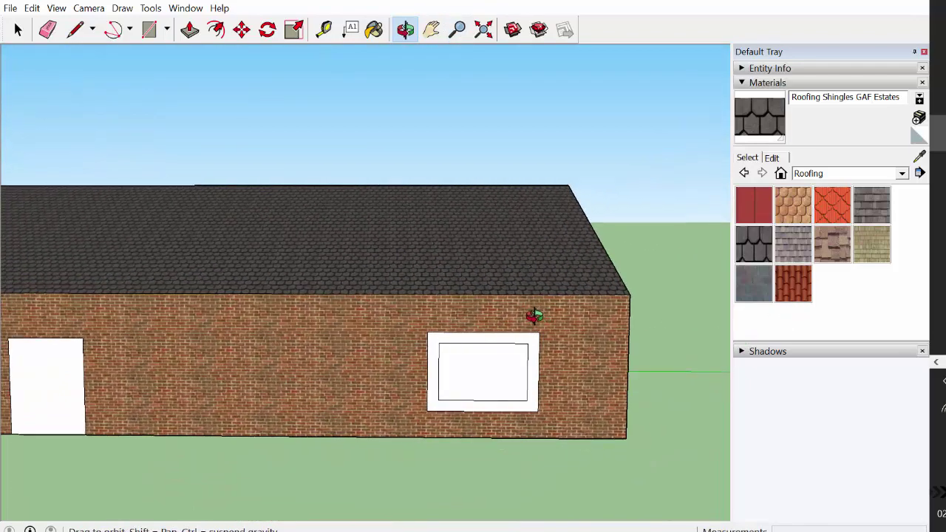
{"action": "left_click", "coordinate": [458, 30]}
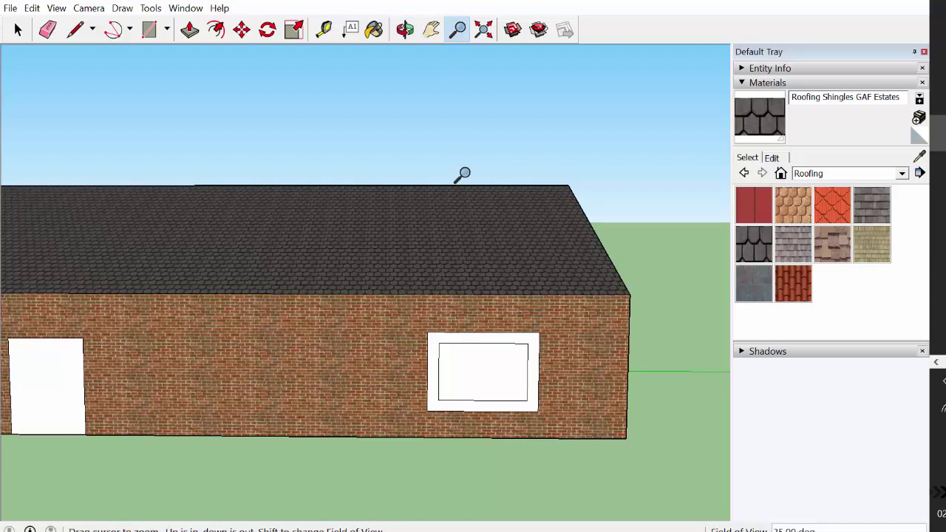
{"action": "left_click_drag", "start_coordinate": [463, 175], "coordinate": [497, 345]}
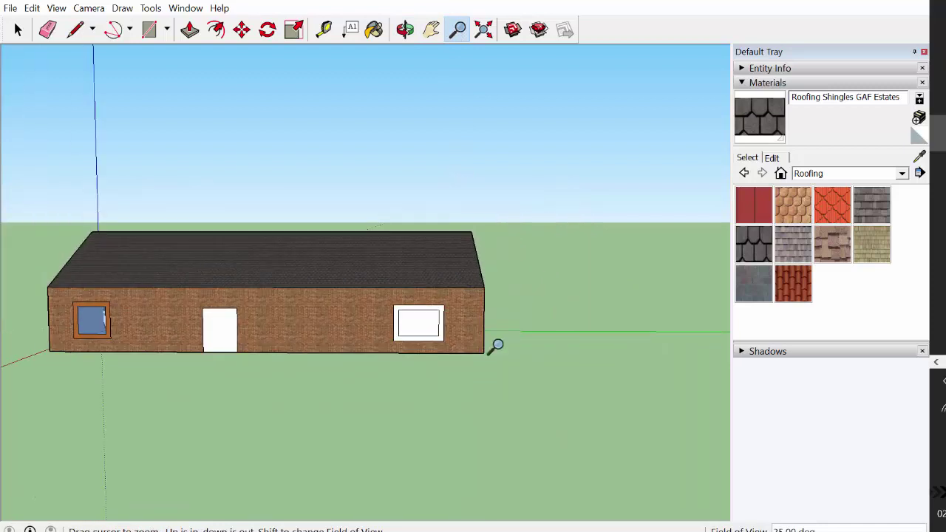